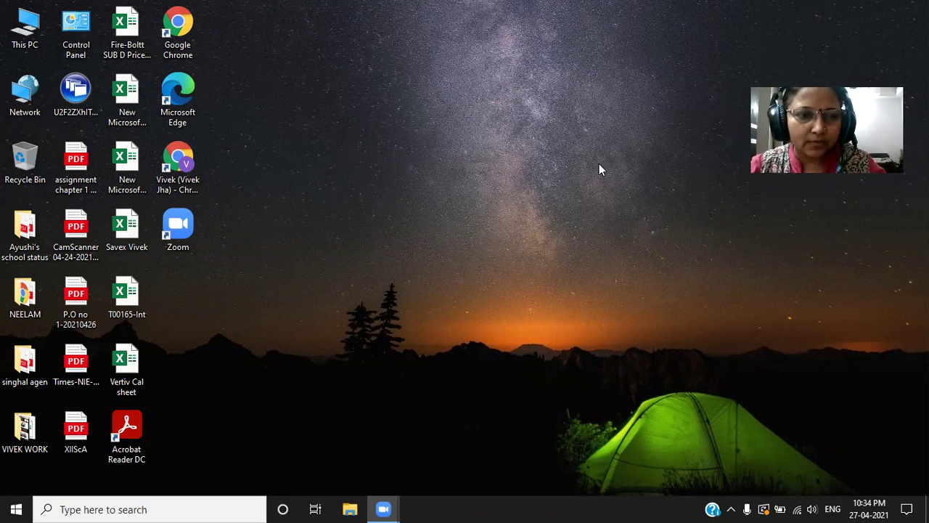
Search the Start menu for Excel by typing 'exc'.
left_click(15, 509)
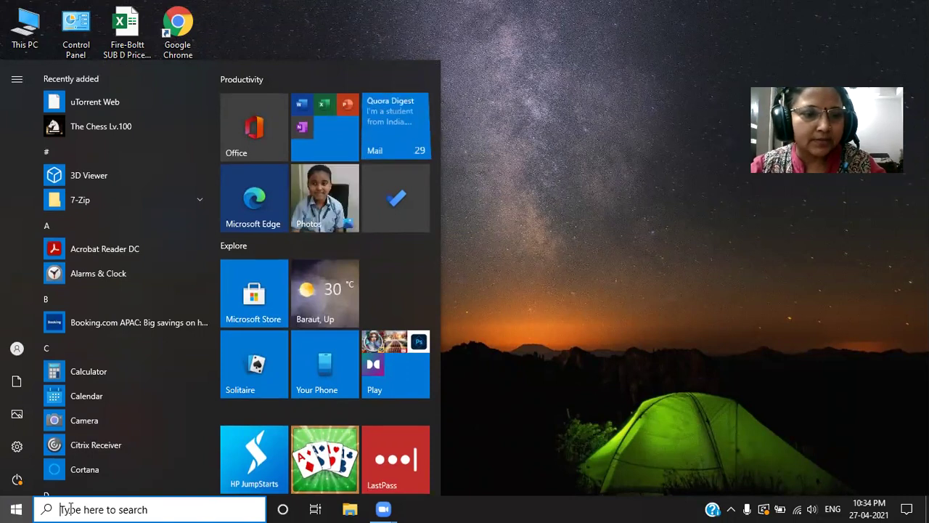
type("exc")
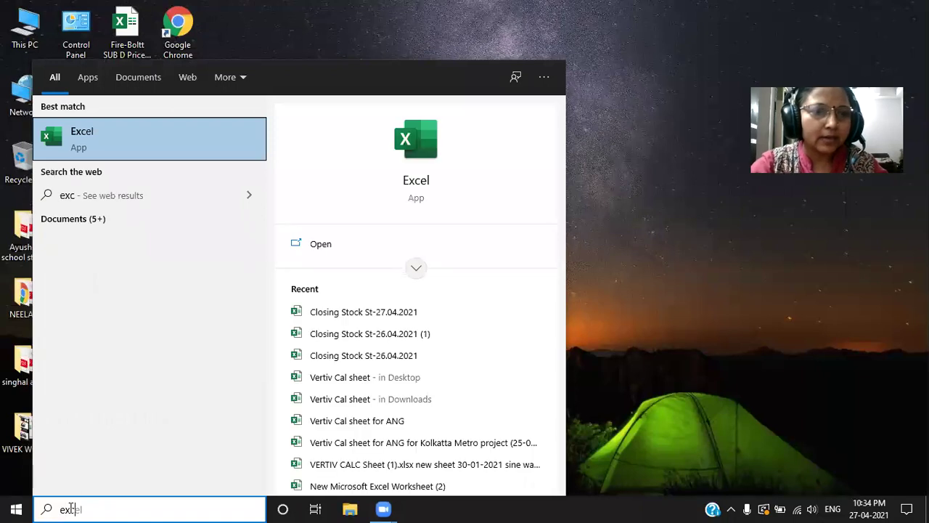
Launch Excel from the search results and create a blank workbook.
left_click(95, 135)
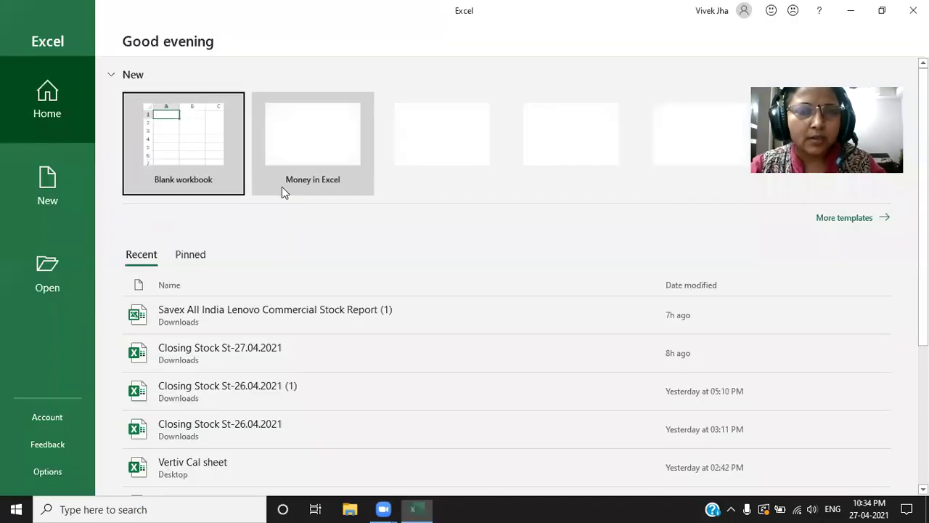
left_click(204, 149)
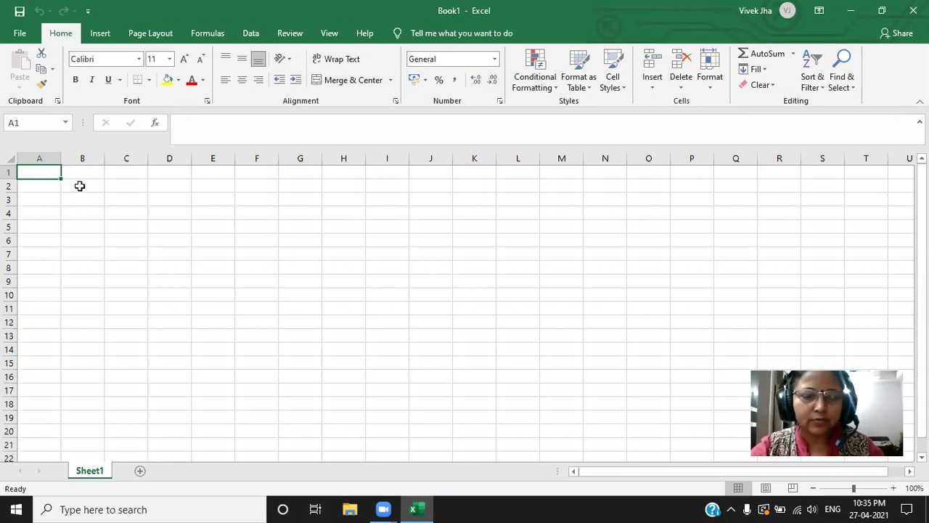
Enter headers ROLL NO, NAME and ENGLISH in B2:D2.
left_click(80, 186)
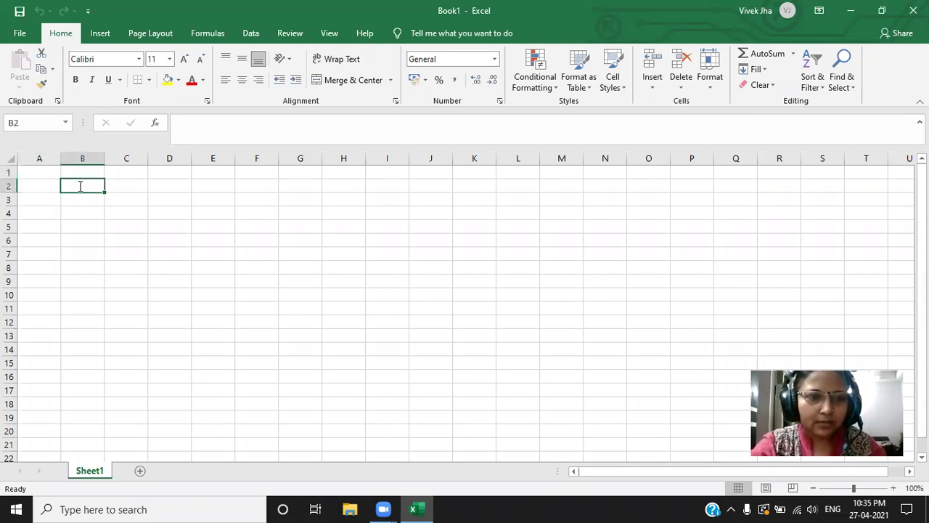
type("ROL")
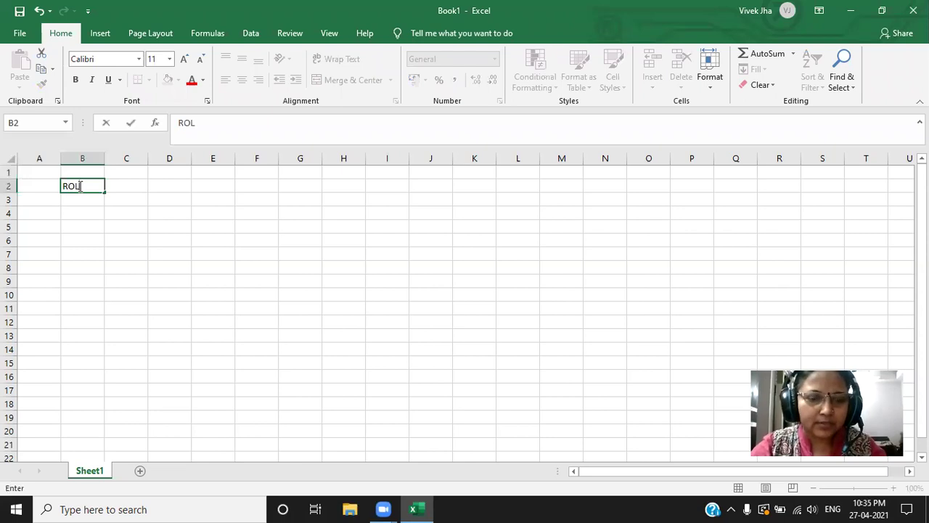
type("L N")
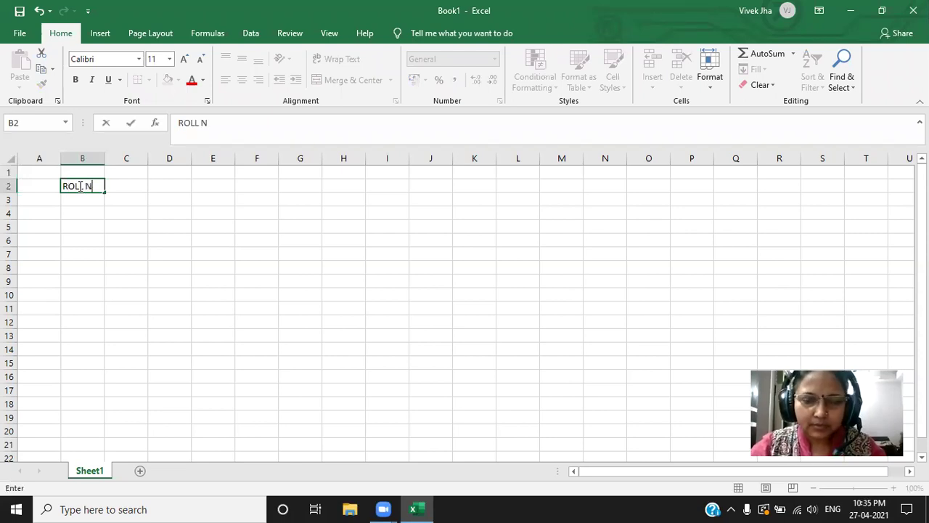
type("O")
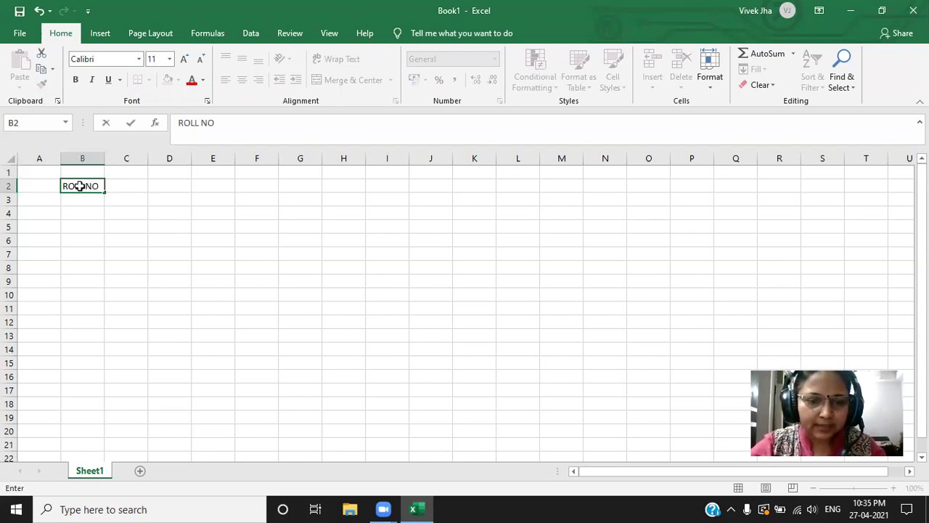
key("Tab")
type("NAM")
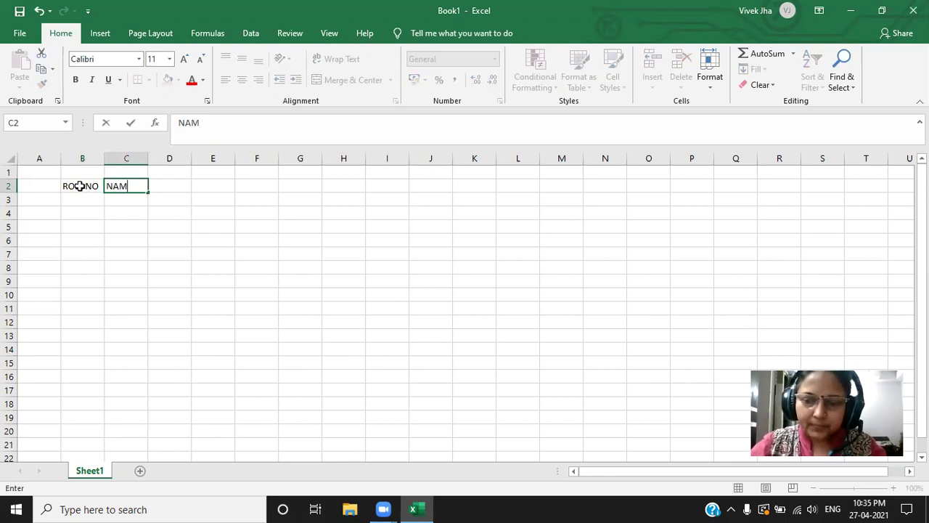
type("E")
key("Tab")
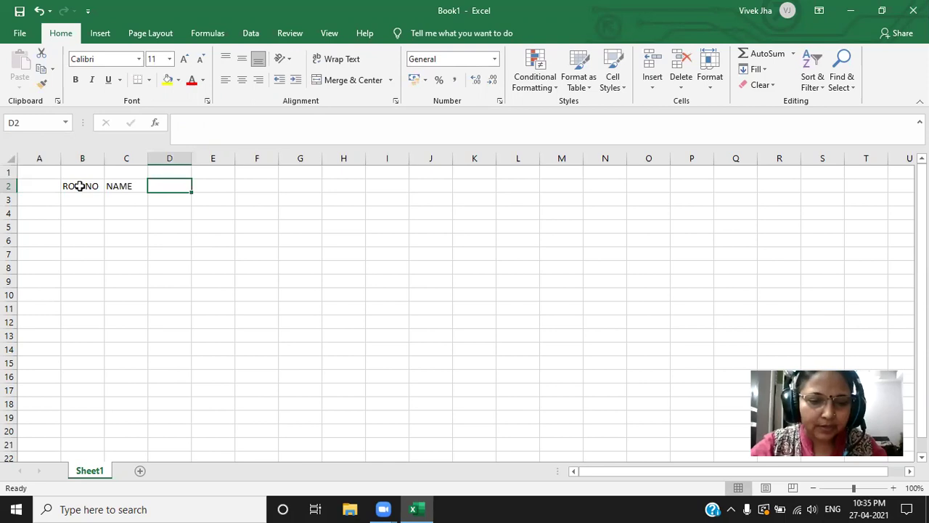
type("ENGL")
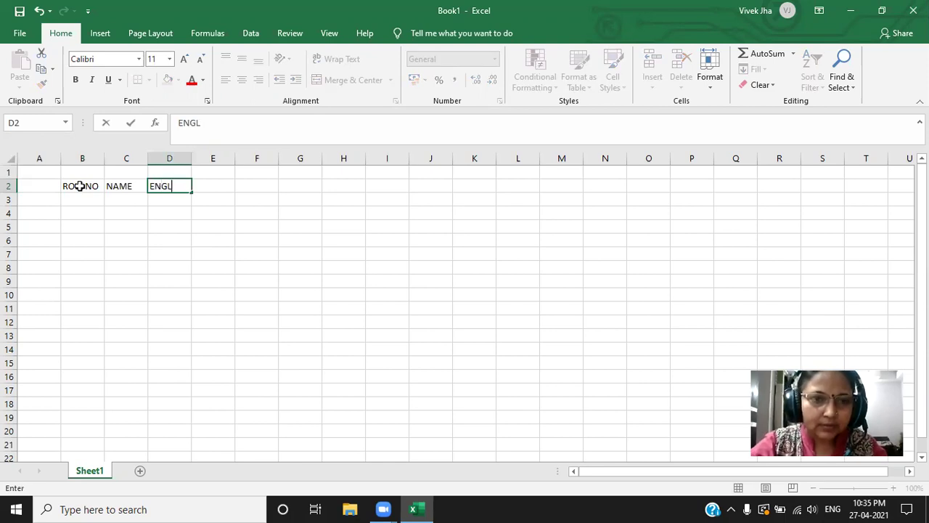
type("KISH")
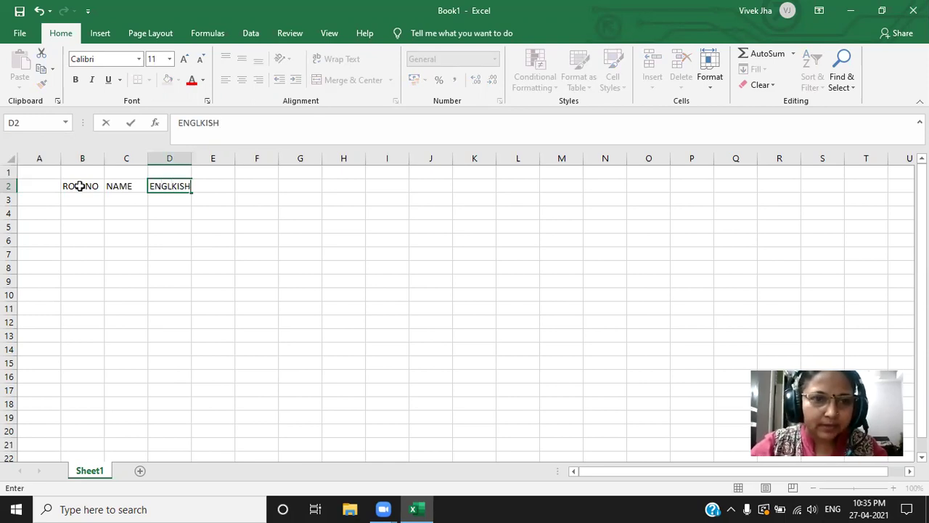
key("BackSpace")
key("BackSpace")
key("BackSpace")
key("BackSpace")
type("I")
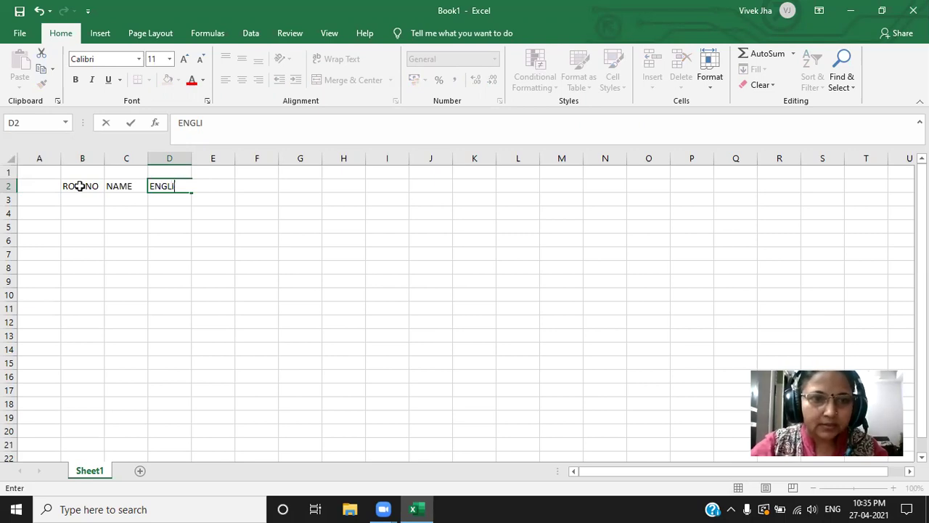
type("SH")
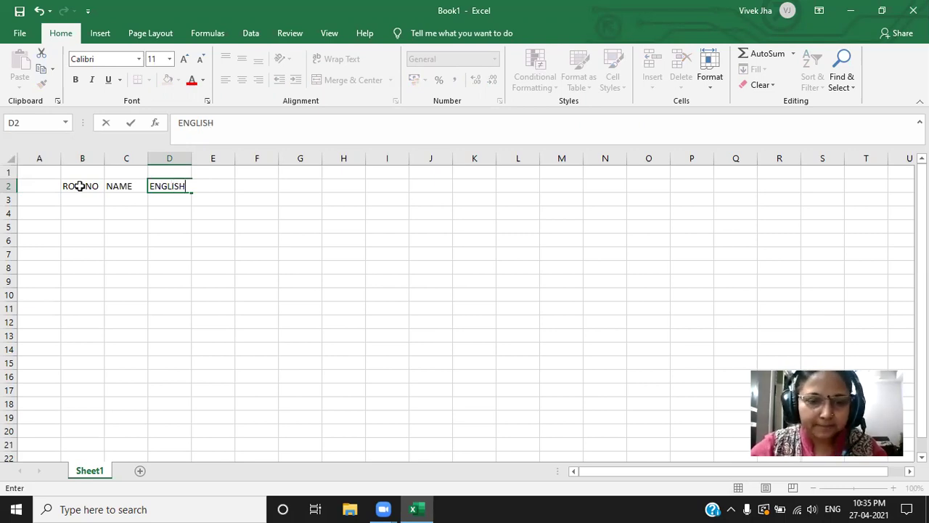
key("Tab")
Add headers HINDI, MATHS, TOT and PER in E2:H2.
type("H")
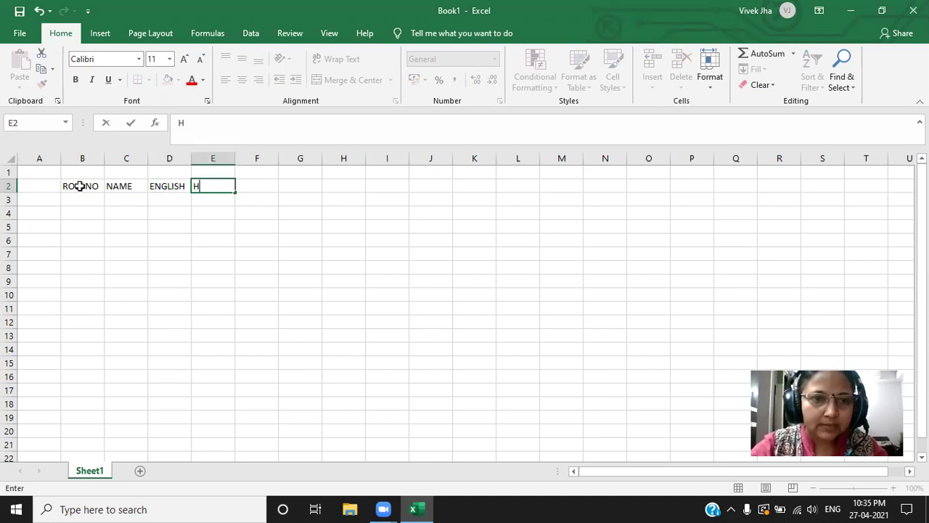
type("O")
key("BackSpace")
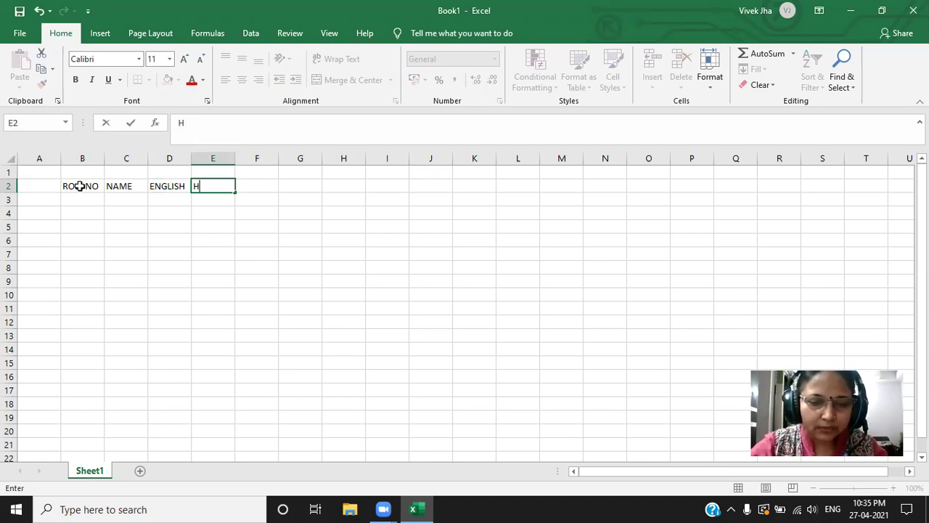
type("INDI")
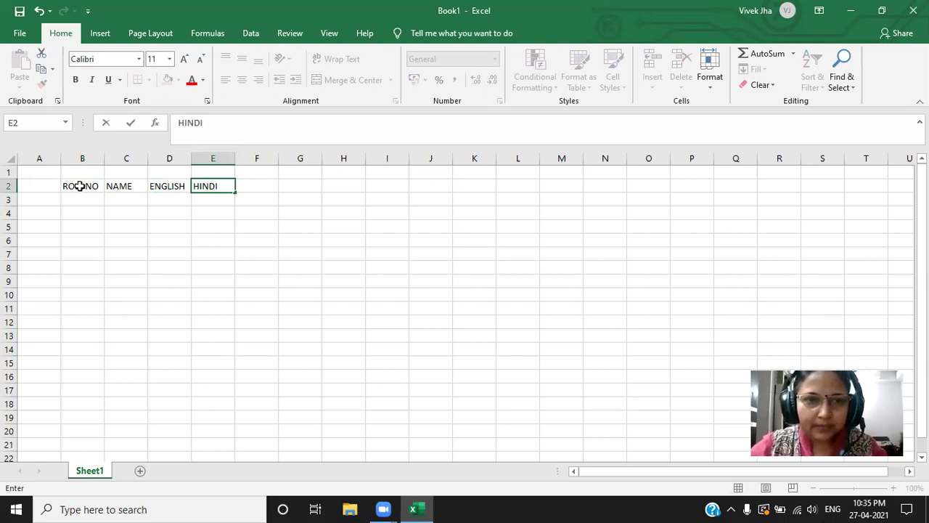
key("Tab")
type("MAT")
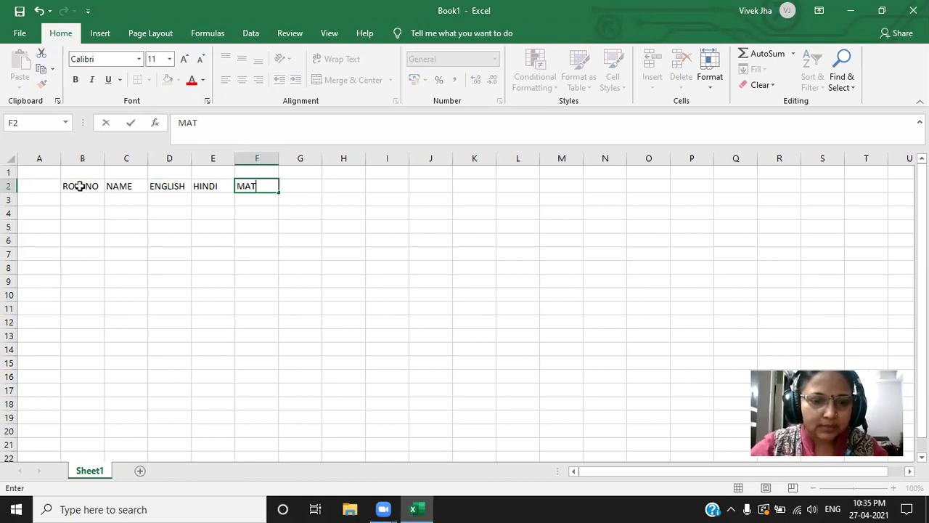
type("HS")
key("Tab")
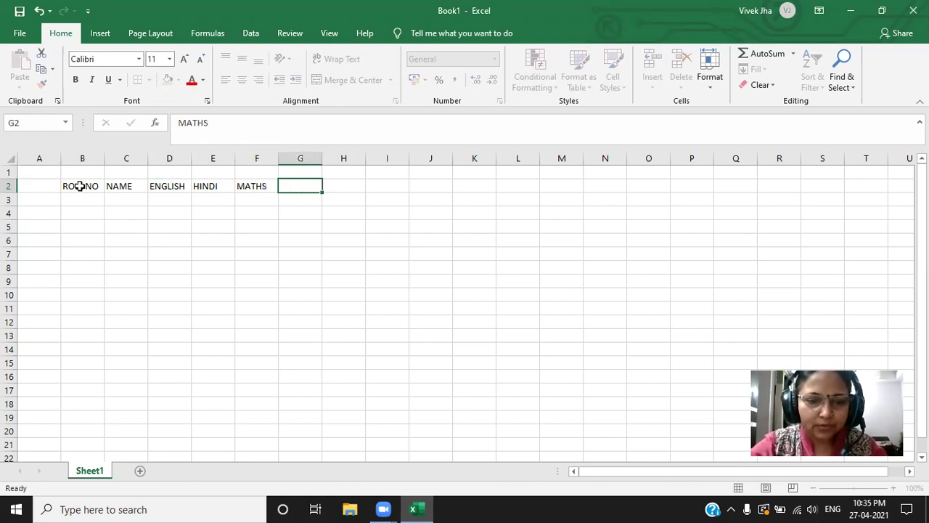
type("TOT")
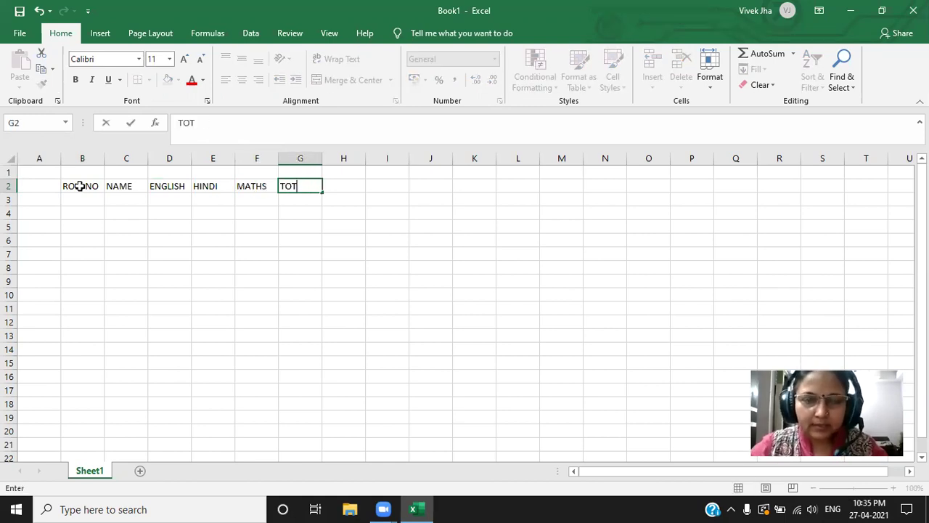
key("Tab")
type("PE")
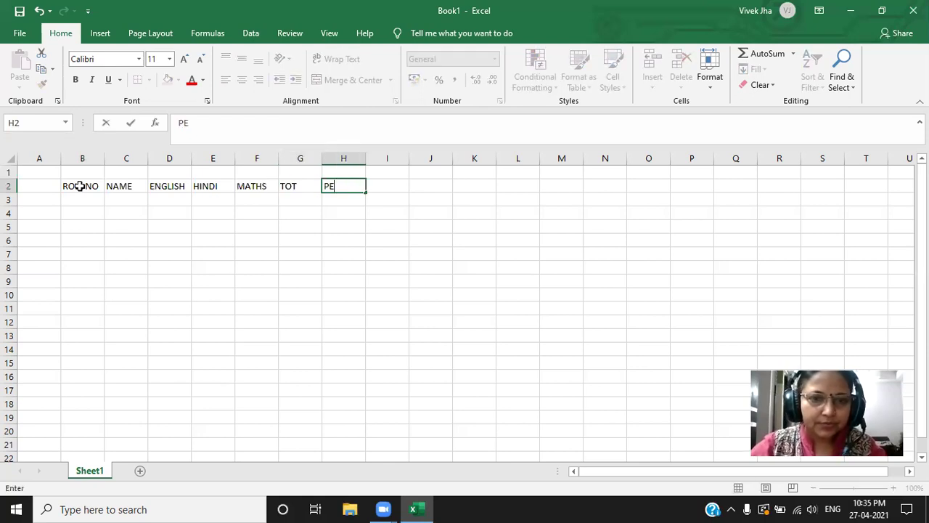
type("R")
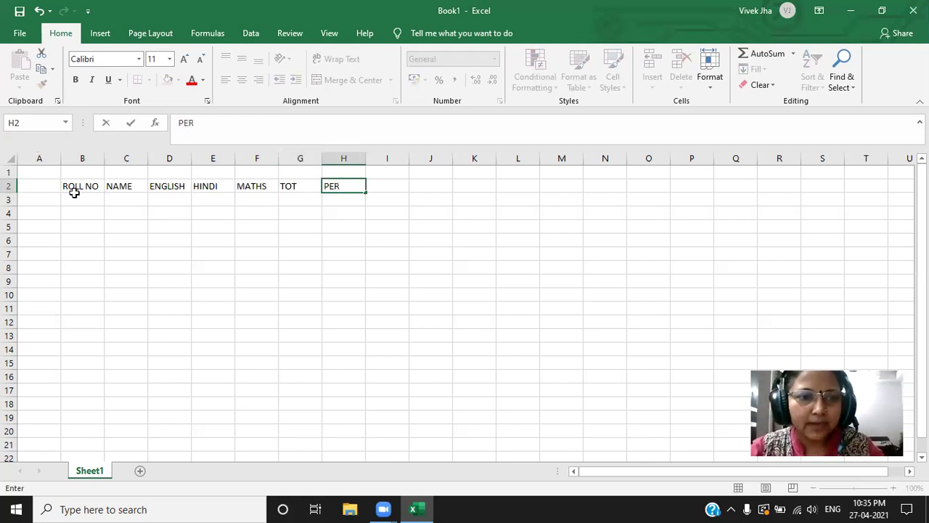
left_click(78, 200)
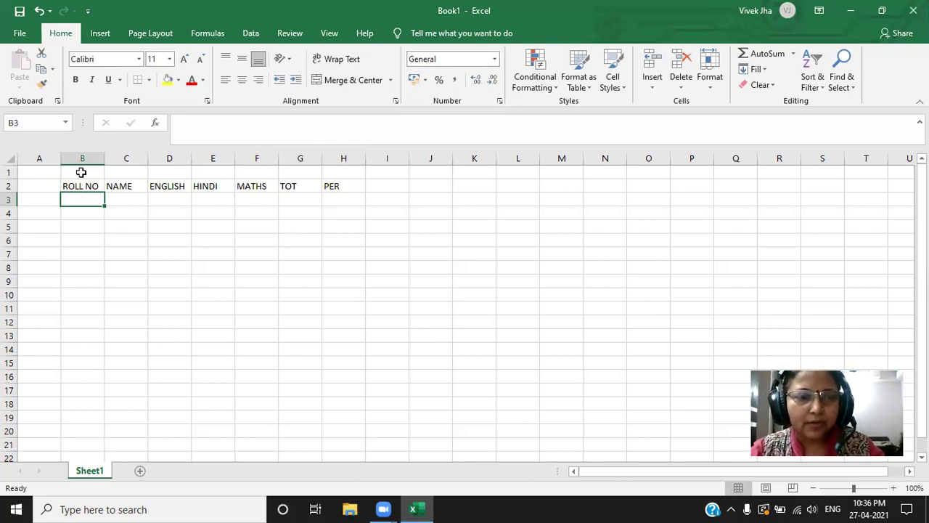
Enter roll numbers 1, 2, 3, 4 and 5 in B3:B7.
left_click(87, 186)
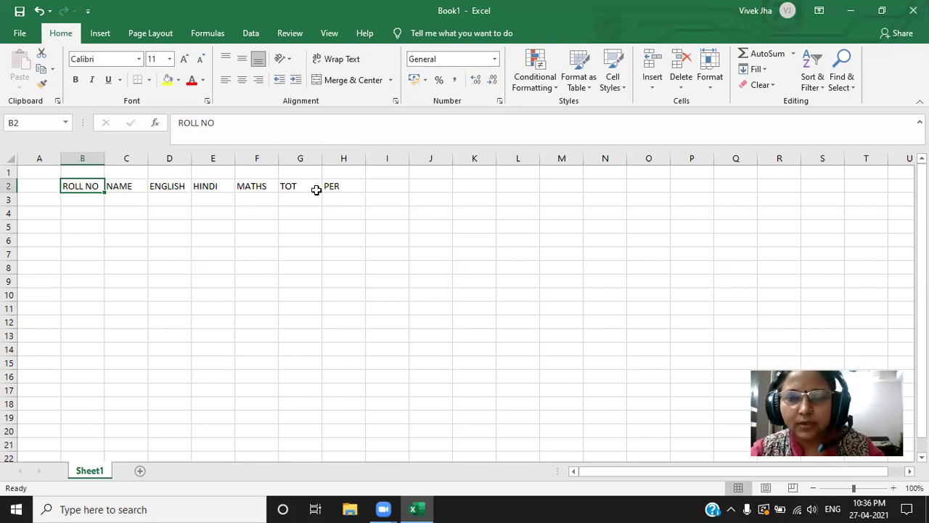
left_click(96, 198)
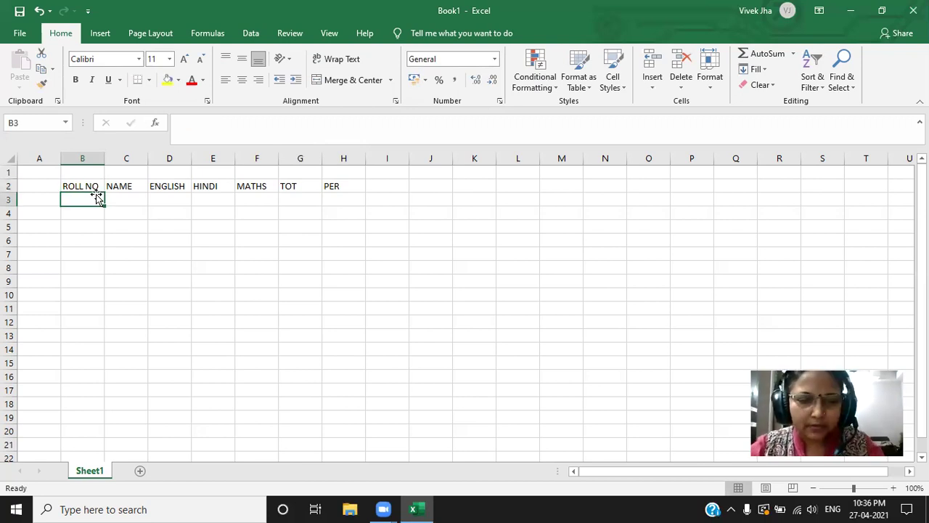
type("1")
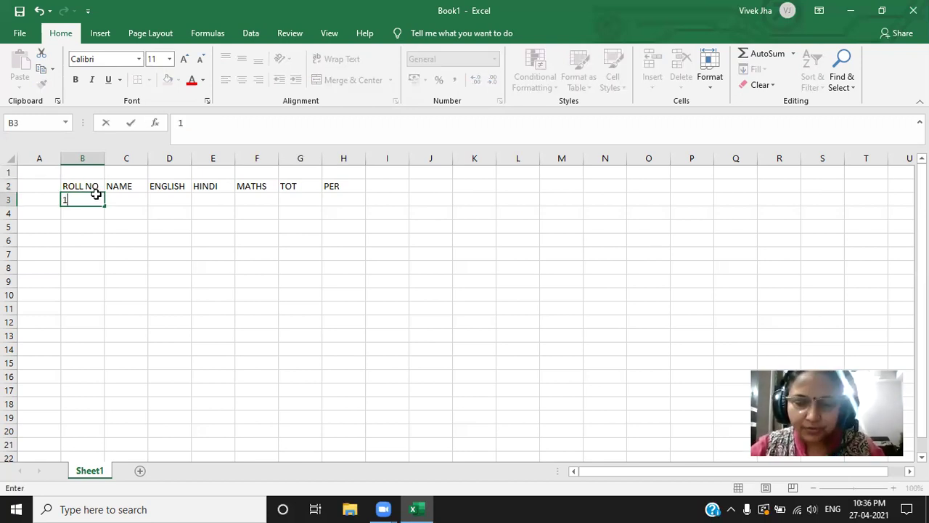
key("Return")
type("2")
key("Return")
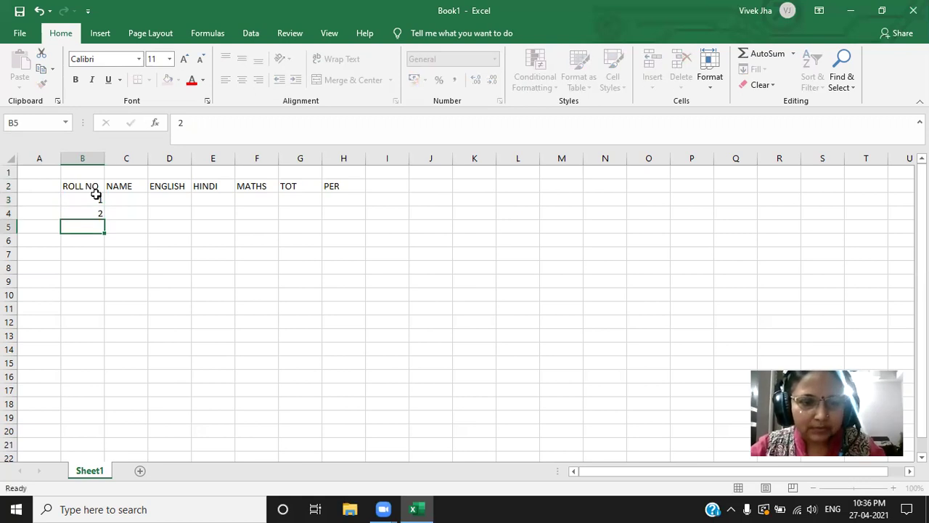
type("3")
key("Return")
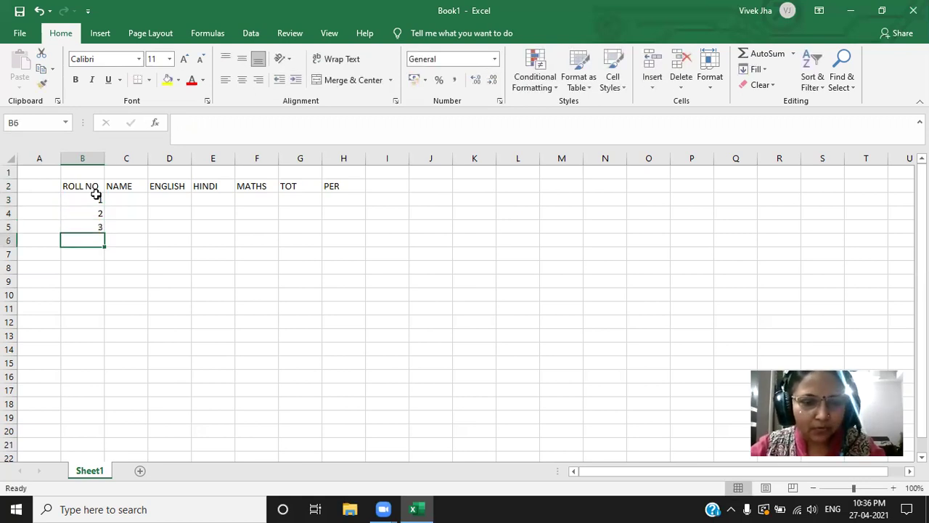
type("4")
key("Return")
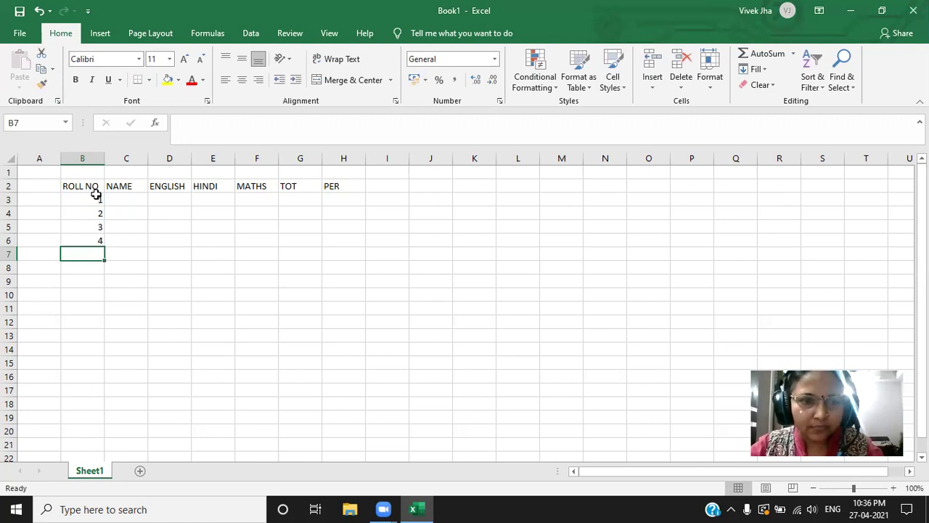
type("5")
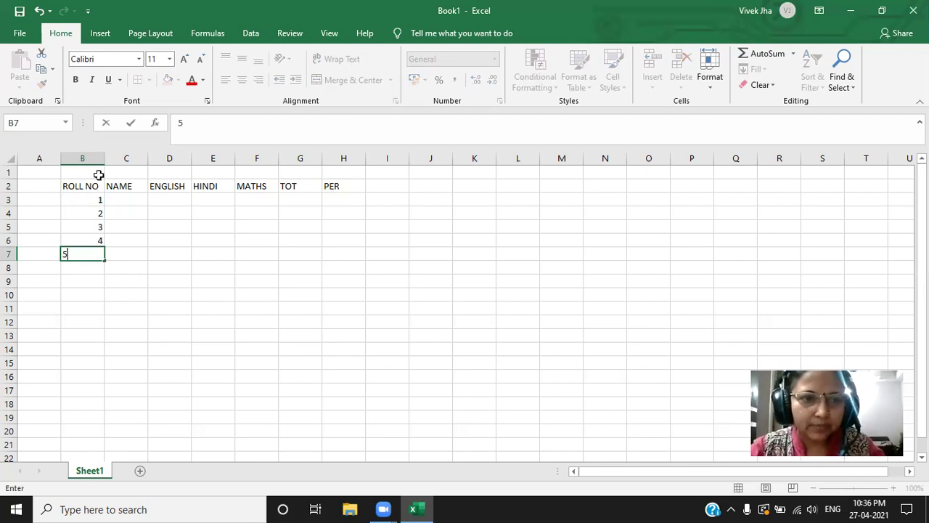
Enter names MANJU, ANJU, KUNAL, RANJANA and CHATAN in C3:C7.
left_click(119, 199)
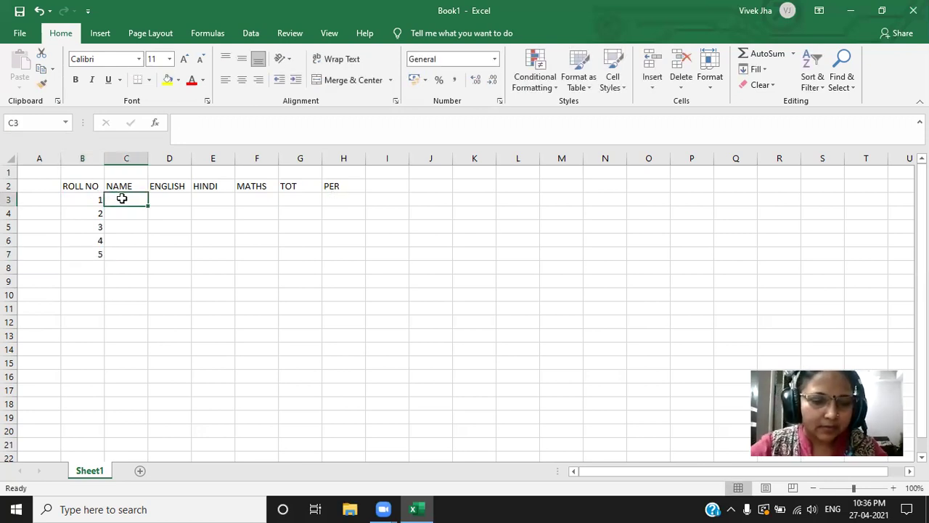
type("MANJU")
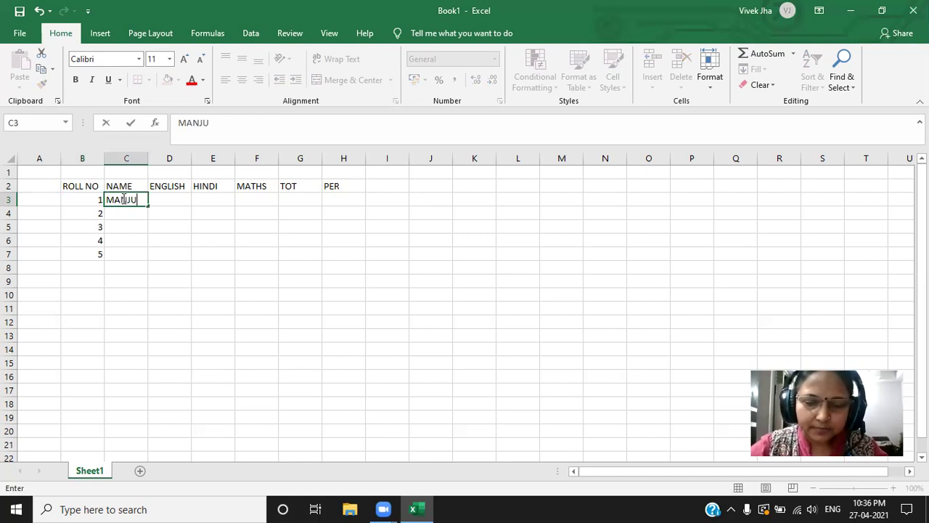
key("Return")
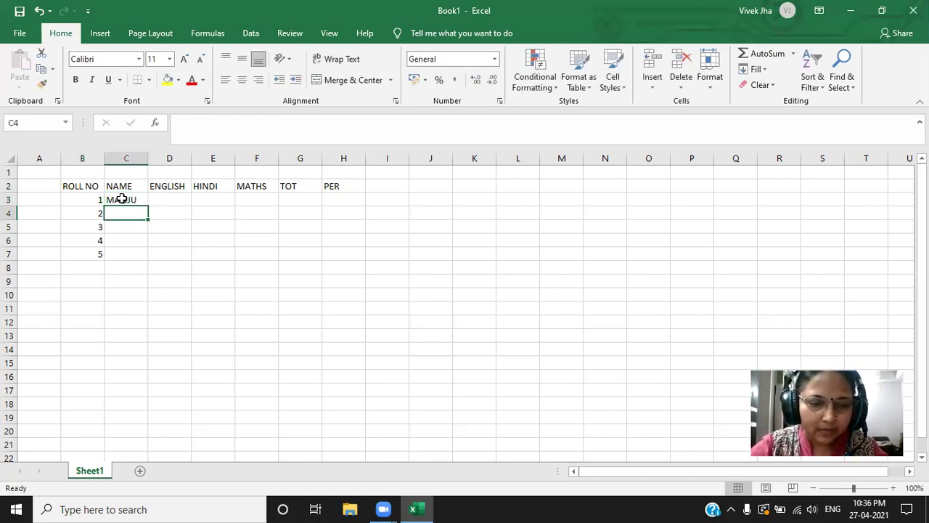
type("ANJU")
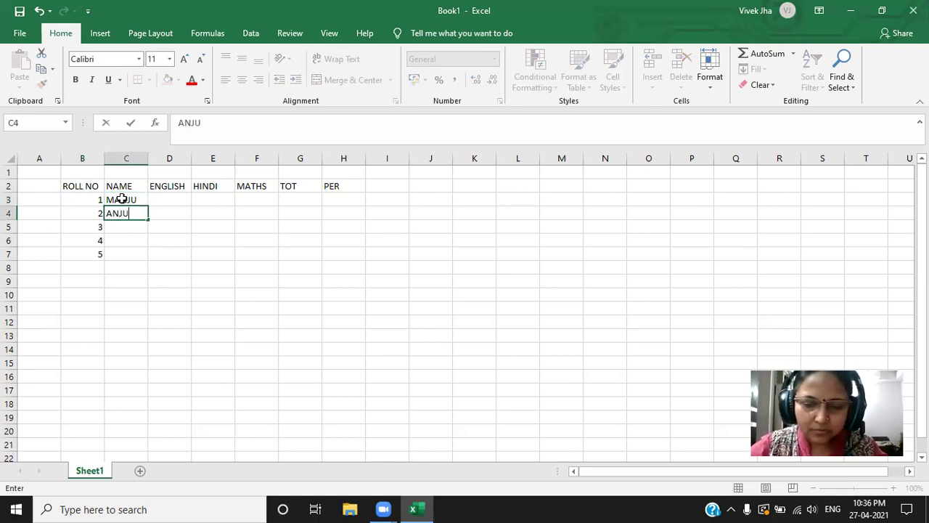
key("Return")
type("K")
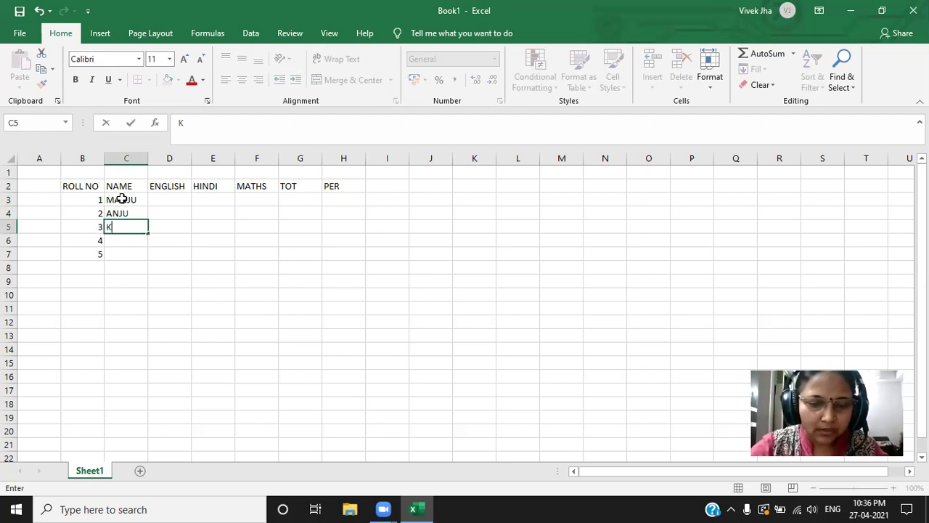
type("UNAL")
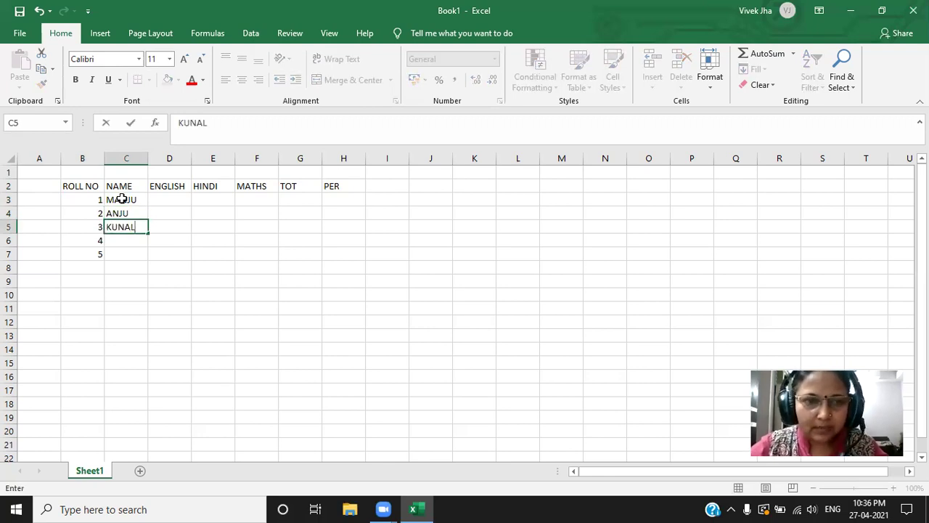
key("Return")
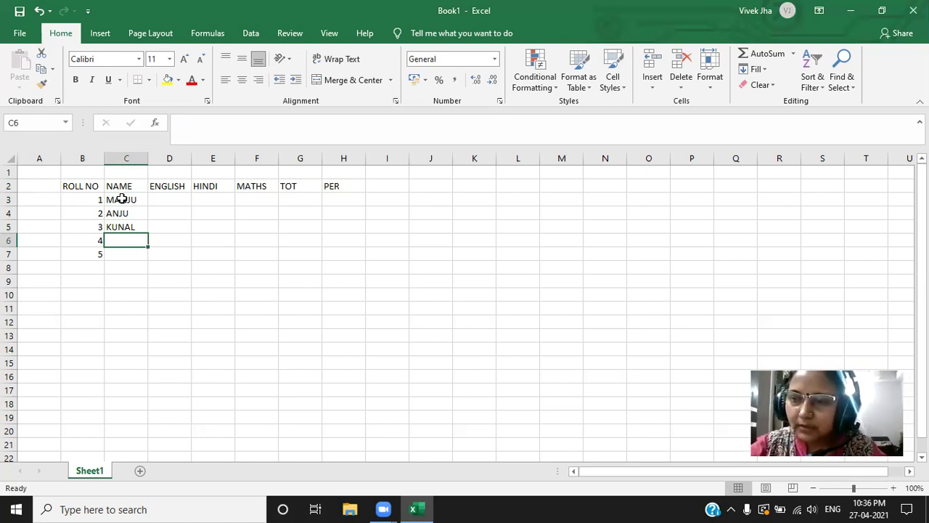
type("RA")
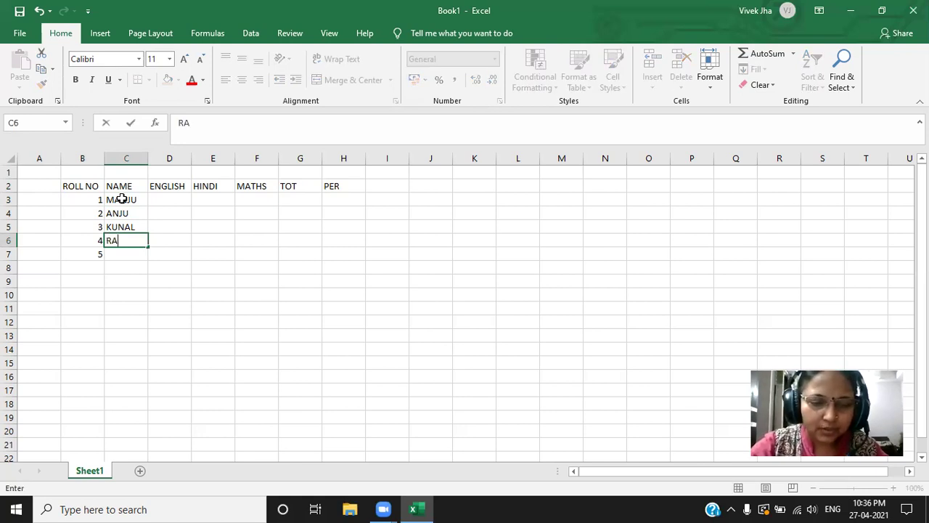
type("NJAN")
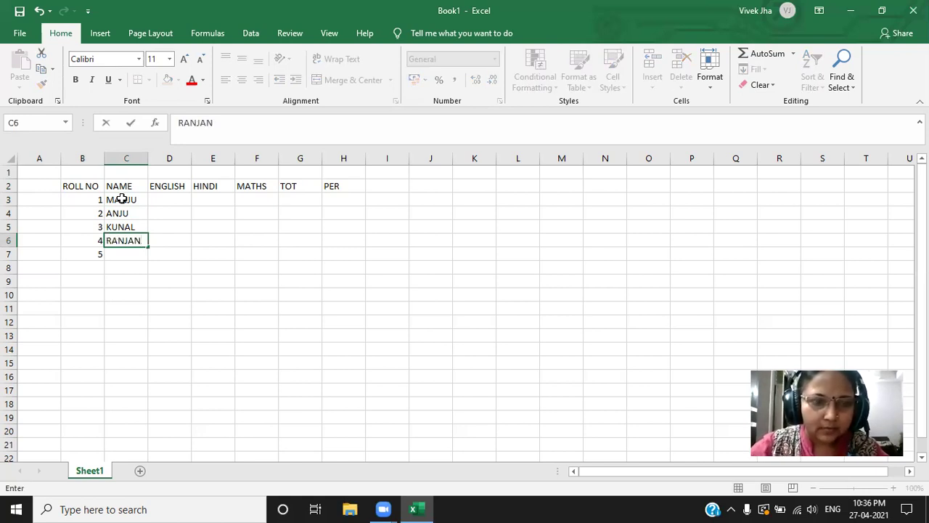
type("A")
key("Return")
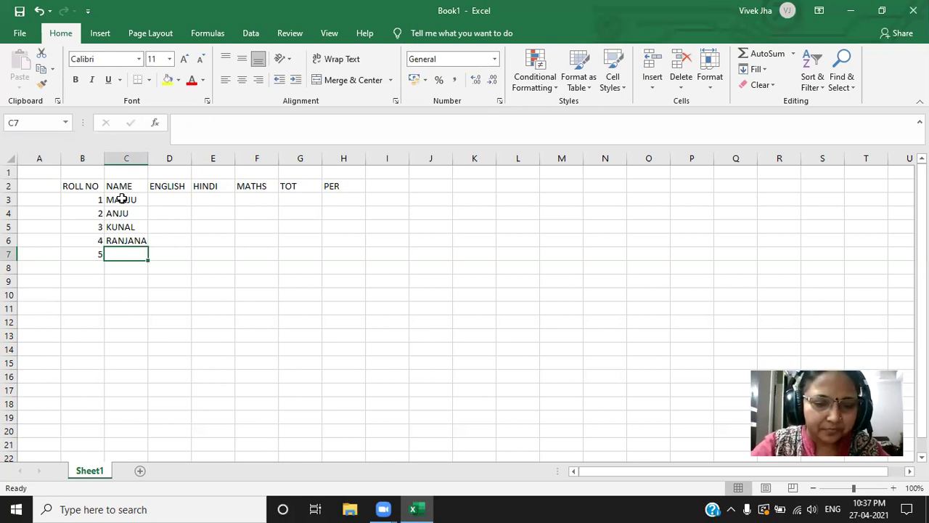
type("CHA")
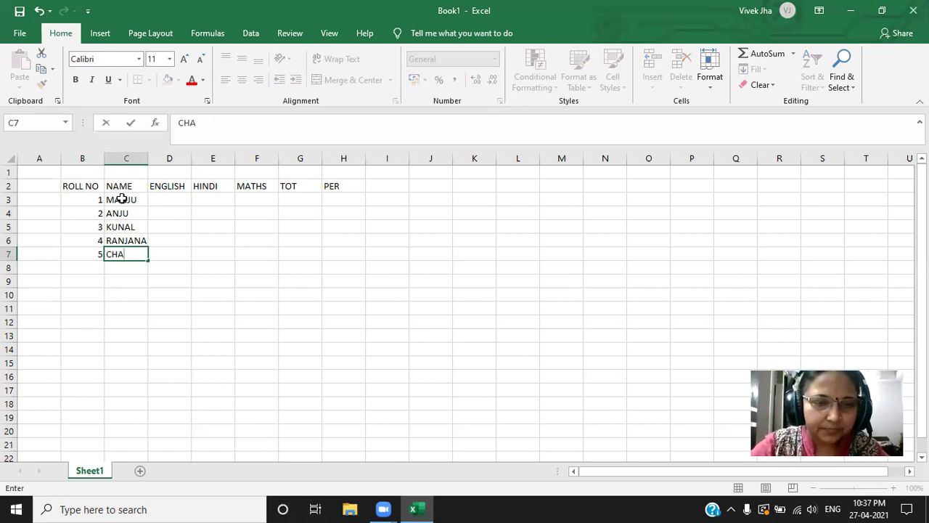
type("TAN")
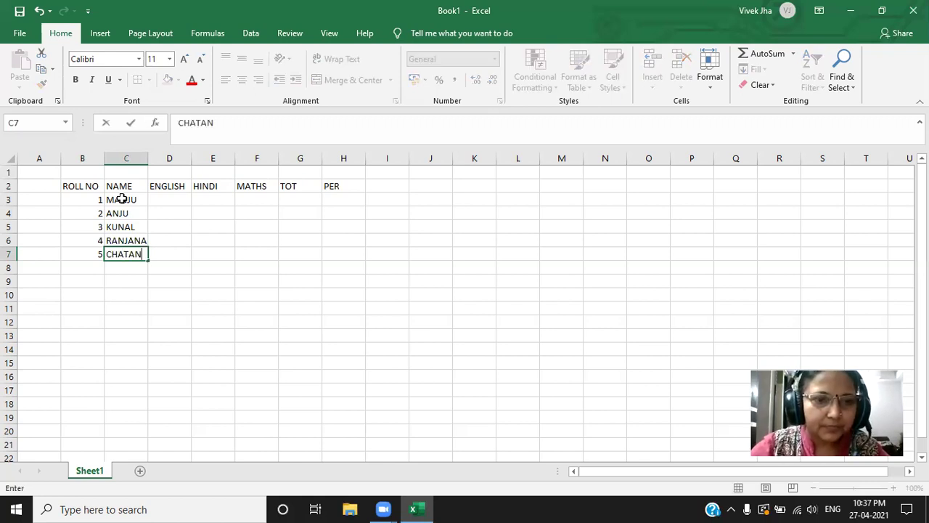
left_click(162, 198)
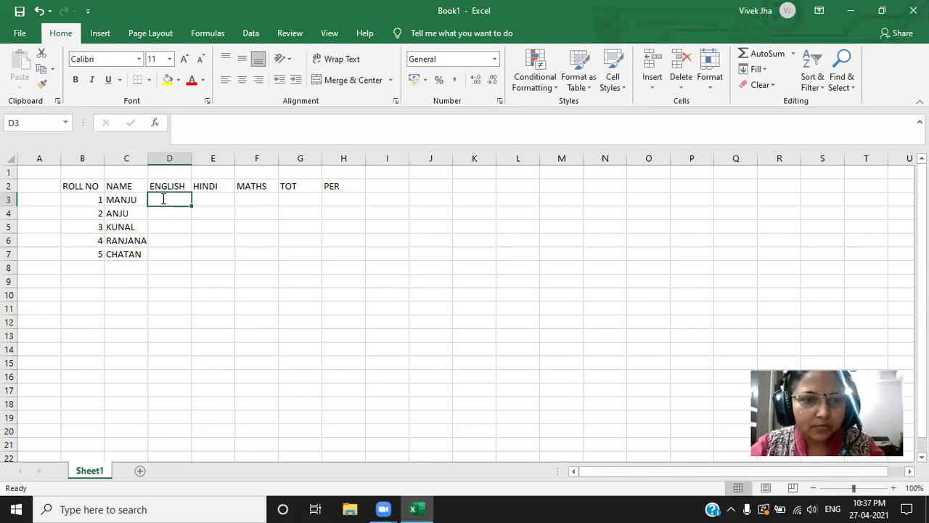
Enter ENGLISH marks 45, 54, 67, 36 and 76 in D3:D7.
type("45")
key("Return")
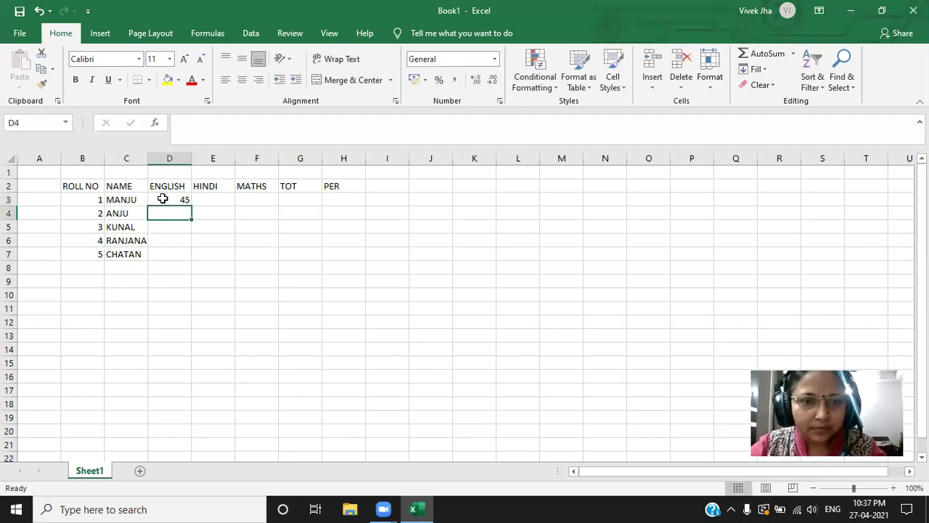
type("54")
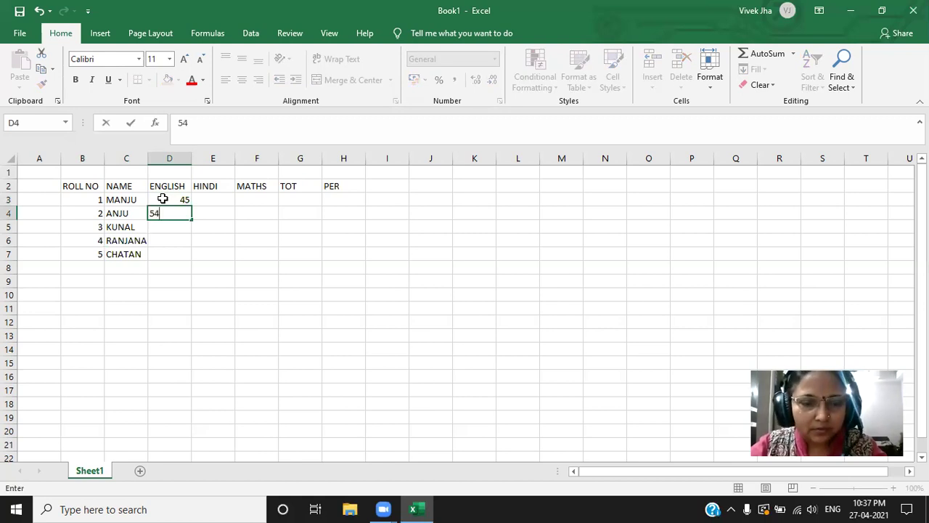
key("Return")
type("67")
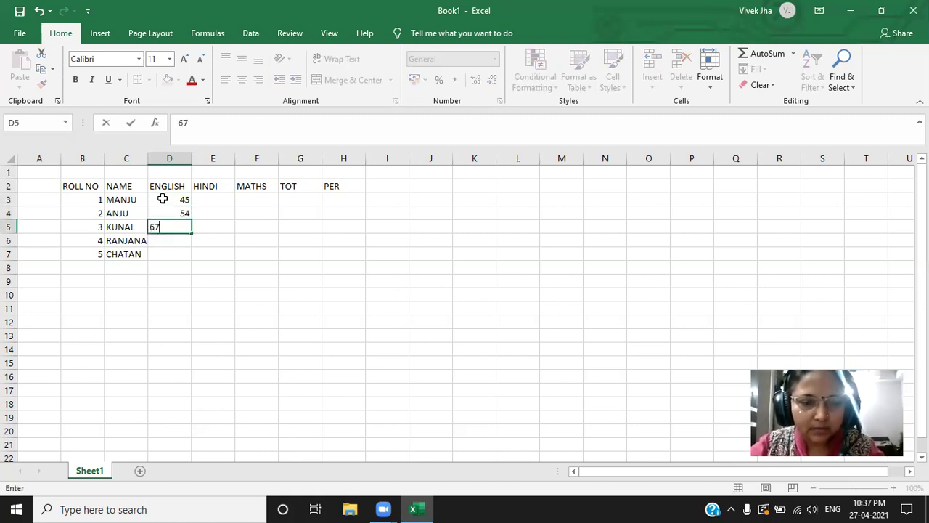
key("Return")
type("36")
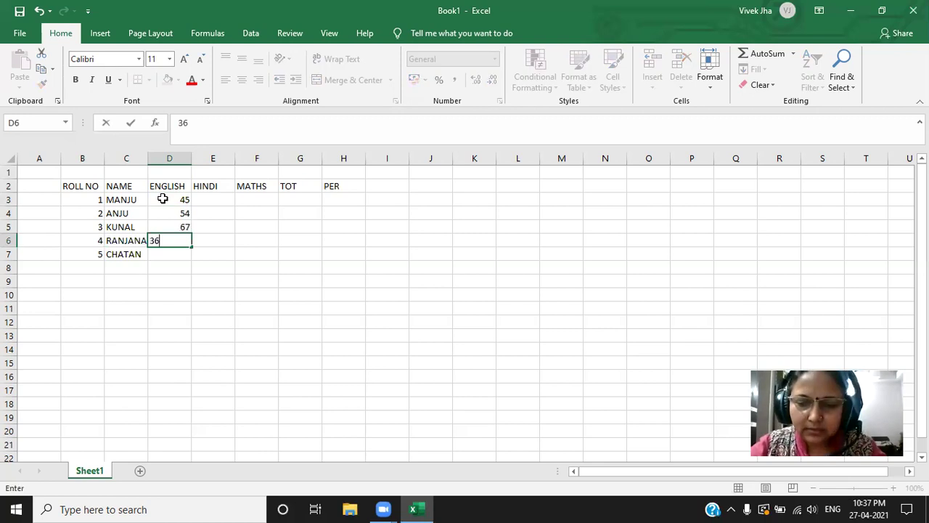
key("Return")
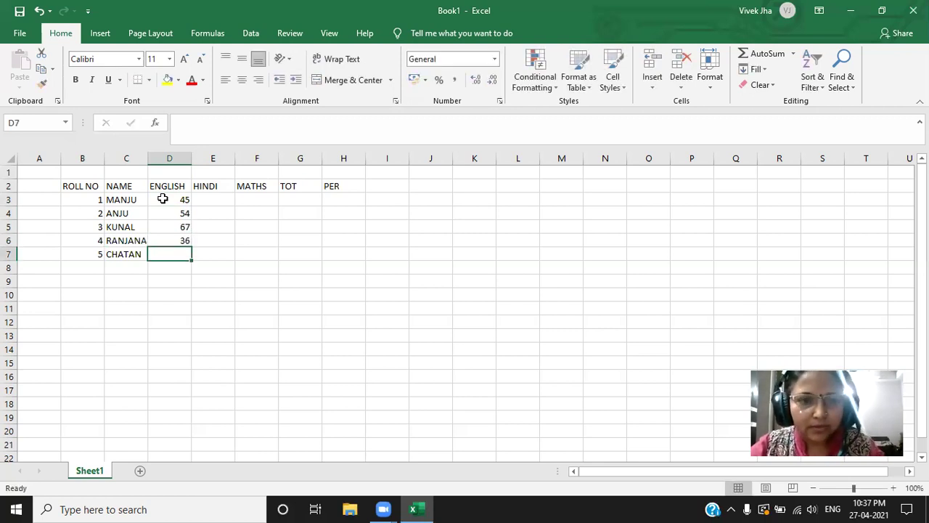
type("76")
key("Up")
key("Up")
key("Up")
key("Up")
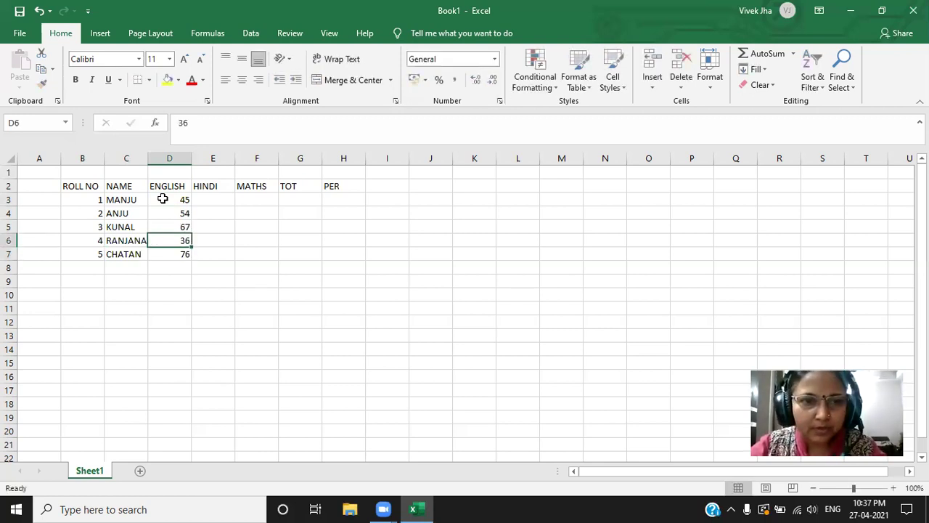
Enter HINDI marks 65, 98, 62, 64 and 74 in E3:E7.
key("Right")
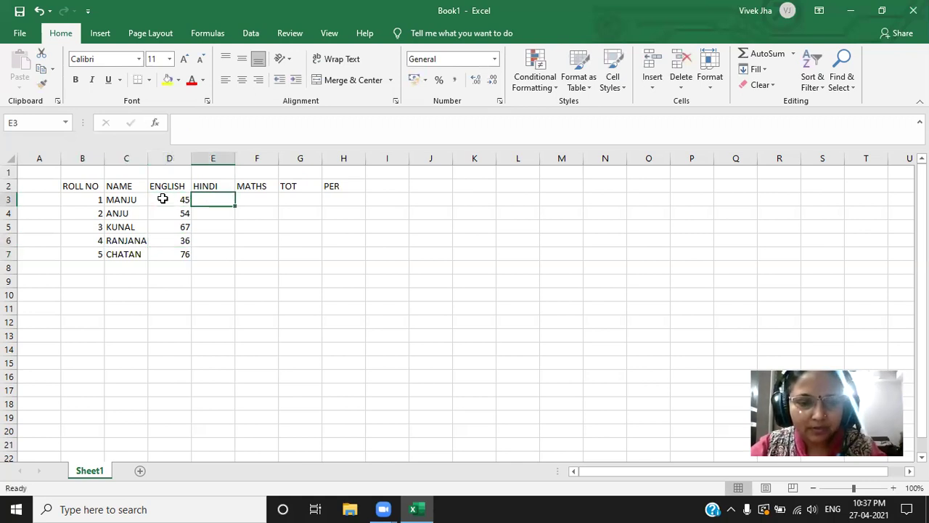
type("65")
key("Return")
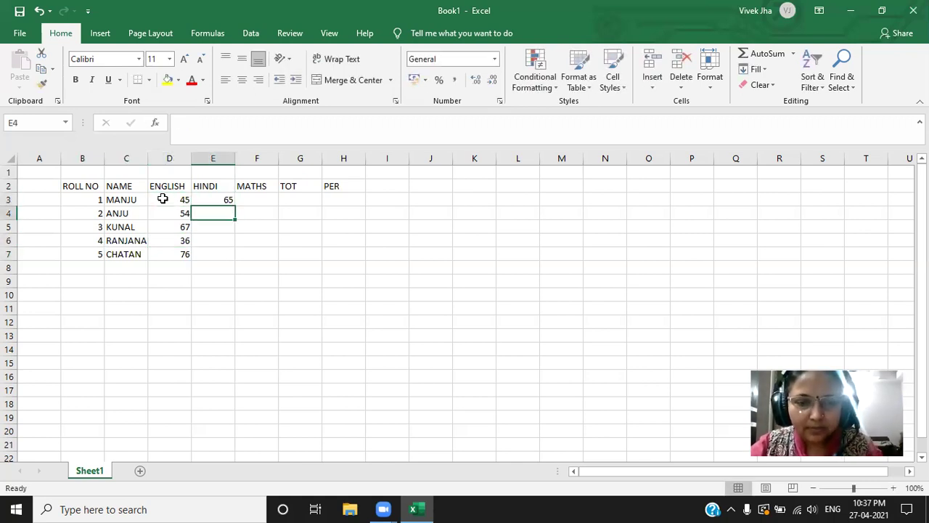
type("98")
key("Right")
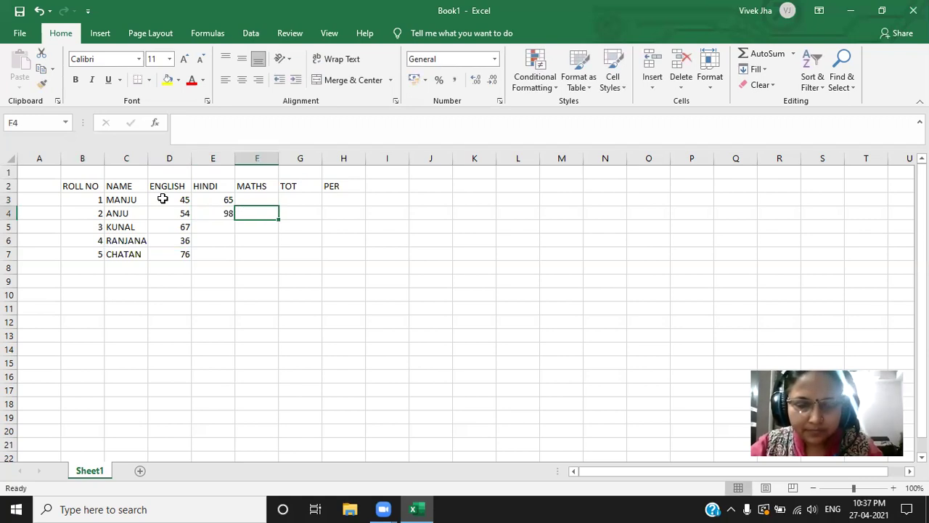
key("Return")
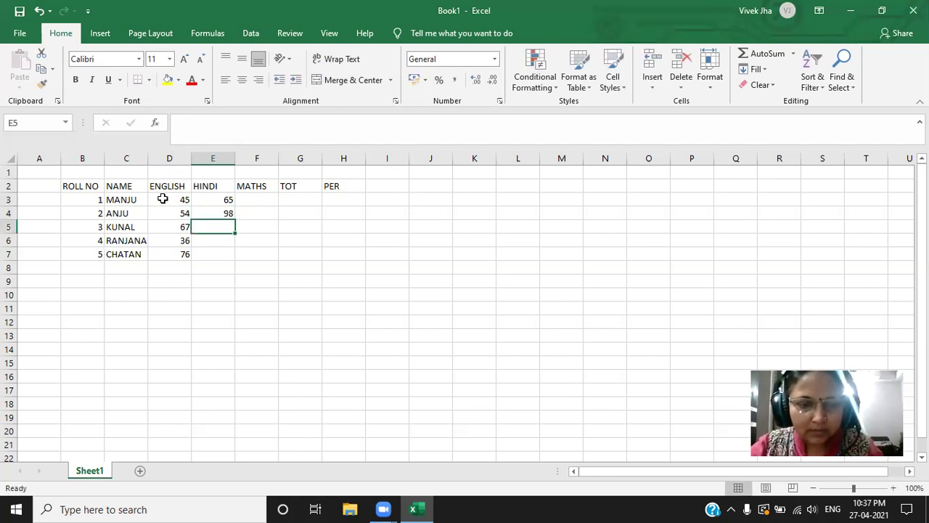
type("6")
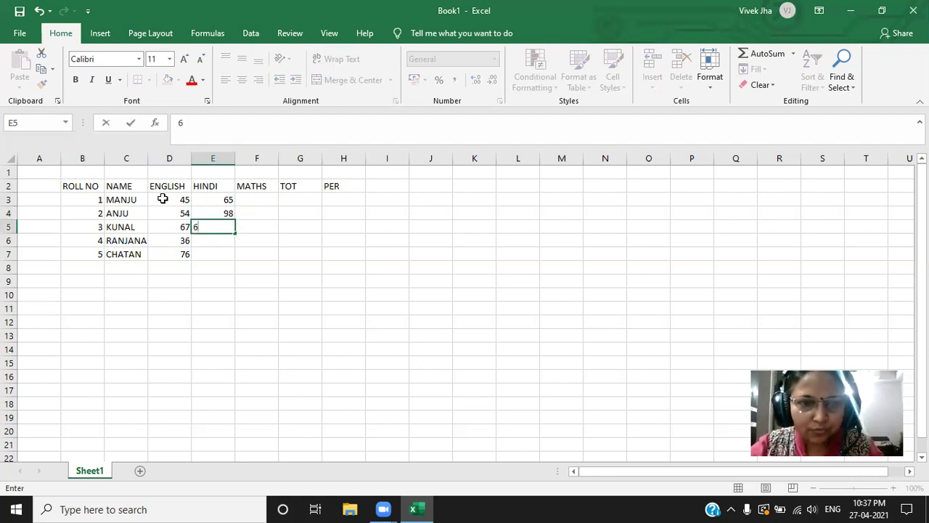
type("2")
key("Return")
type("6")
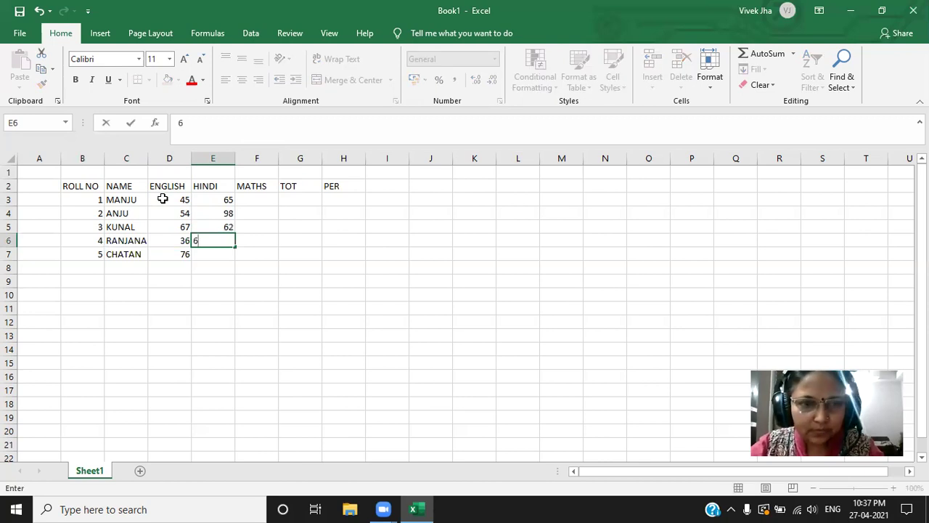
type("4")
key("Return")
type("7")
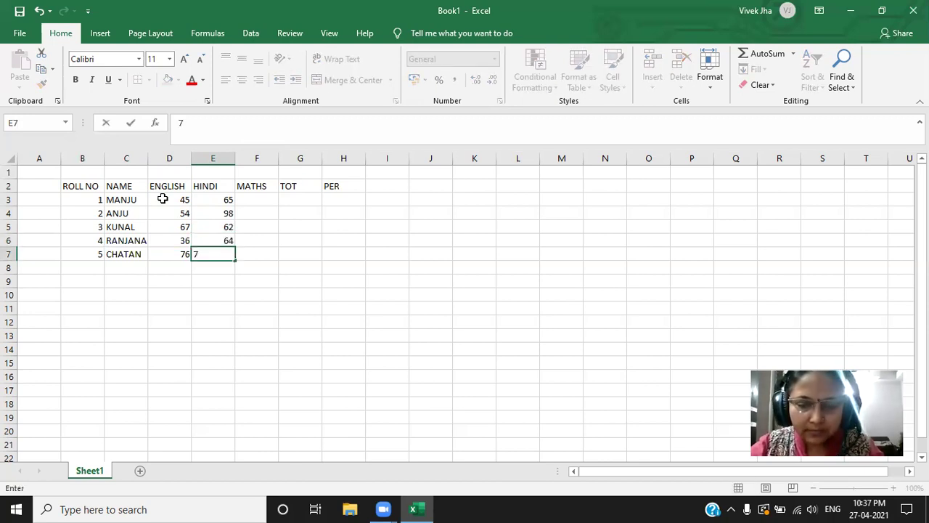
type("4")
key("Tab")
key("Tab")
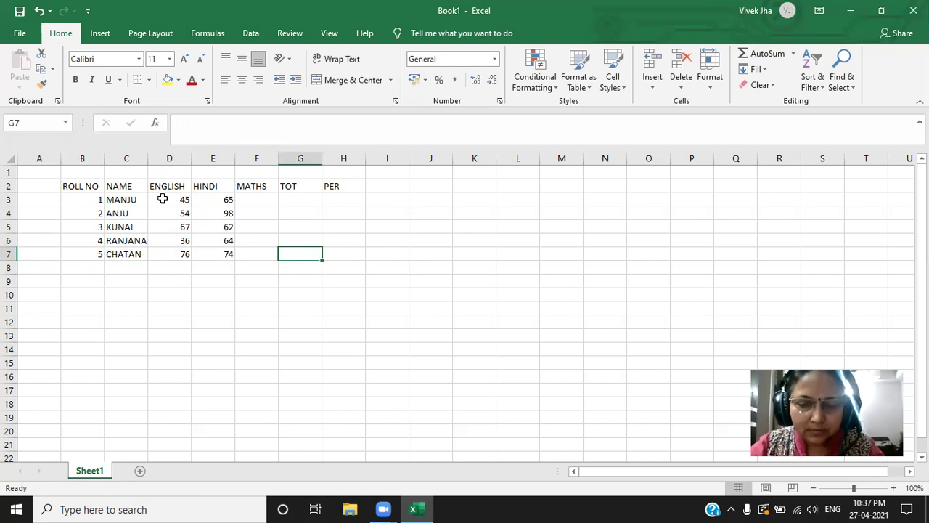
Enter MATHS marks 82 and 84 for the first two students.
key("Up")
key("Left")
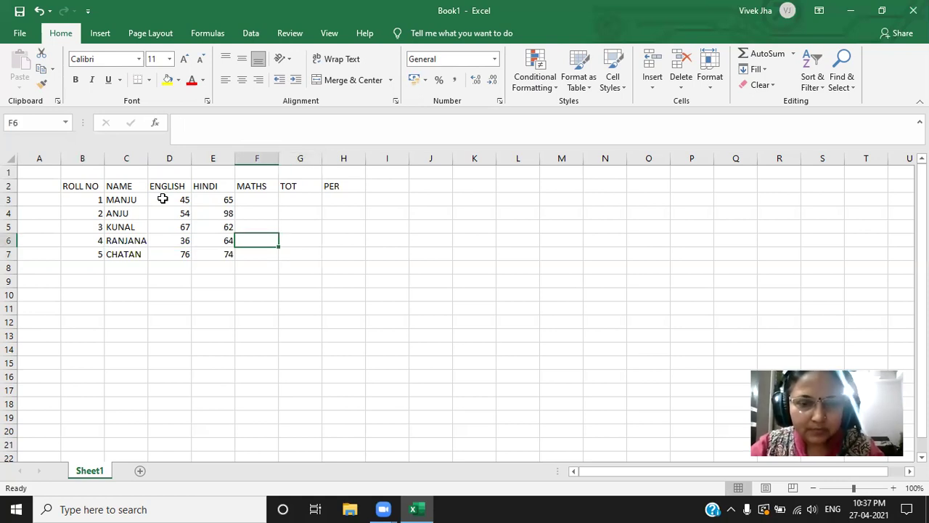
key("Up")
key("Up")
key("Up")
type("82")
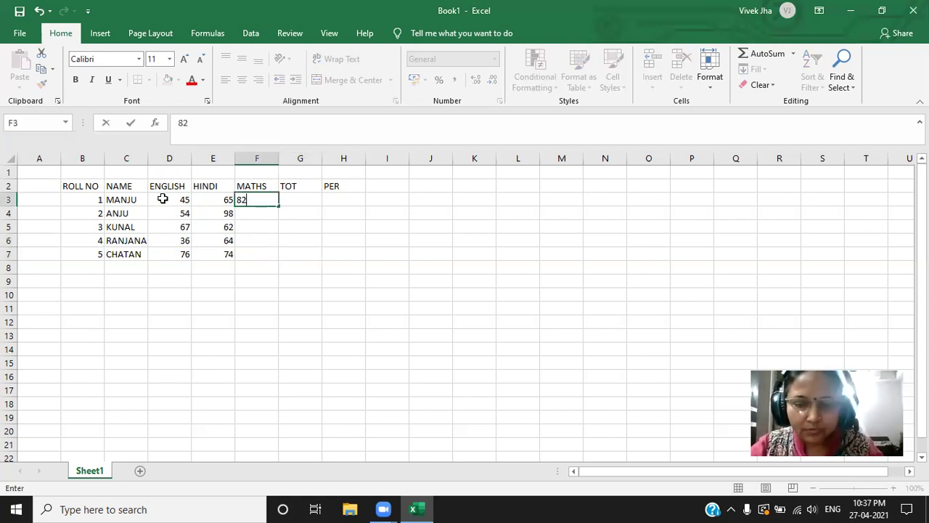
key("Return")
type("84")
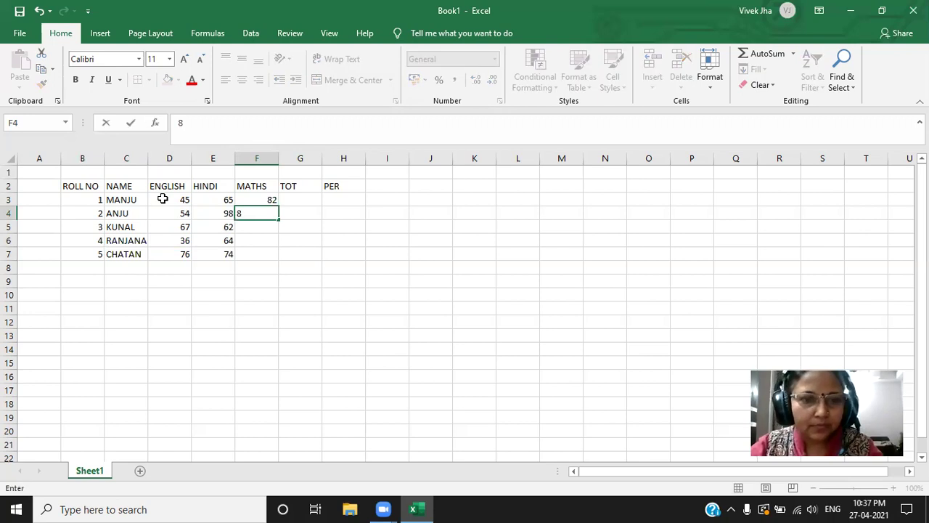
key("Return")
Enter MATHS marks 86, 90 and 65 for the remaining three students.
type("8")
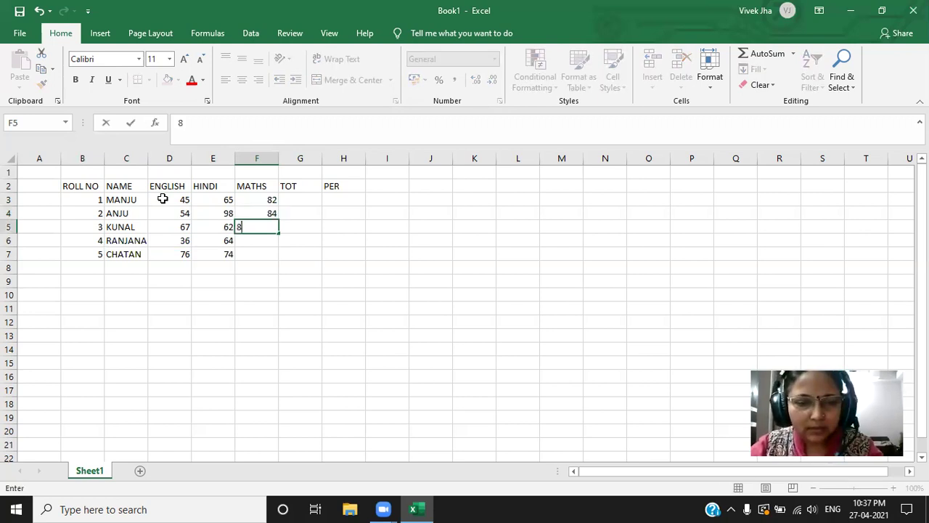
type("6")
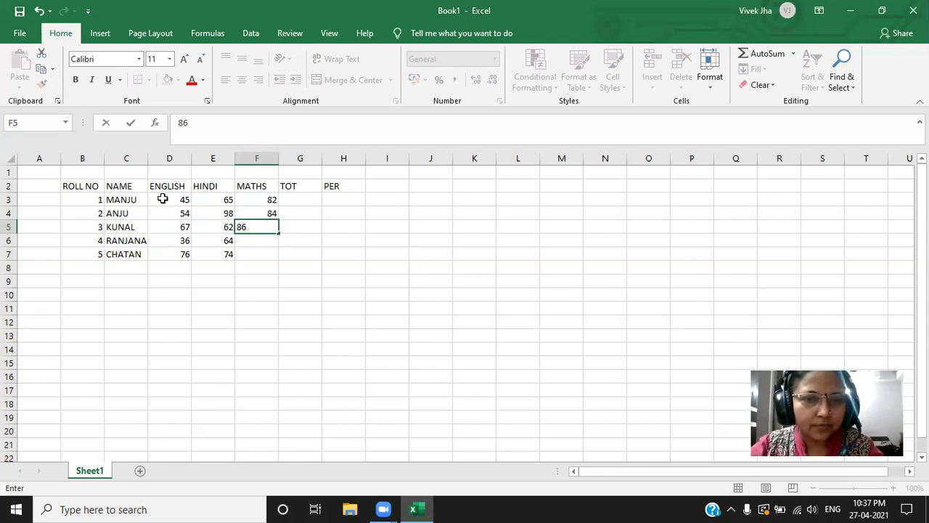
type("4")
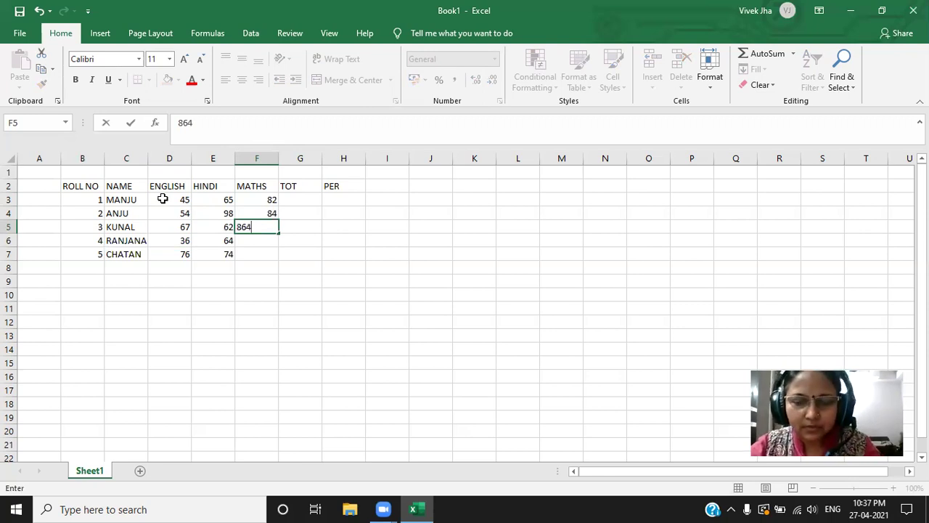
key("BackSpace")
key("Return")
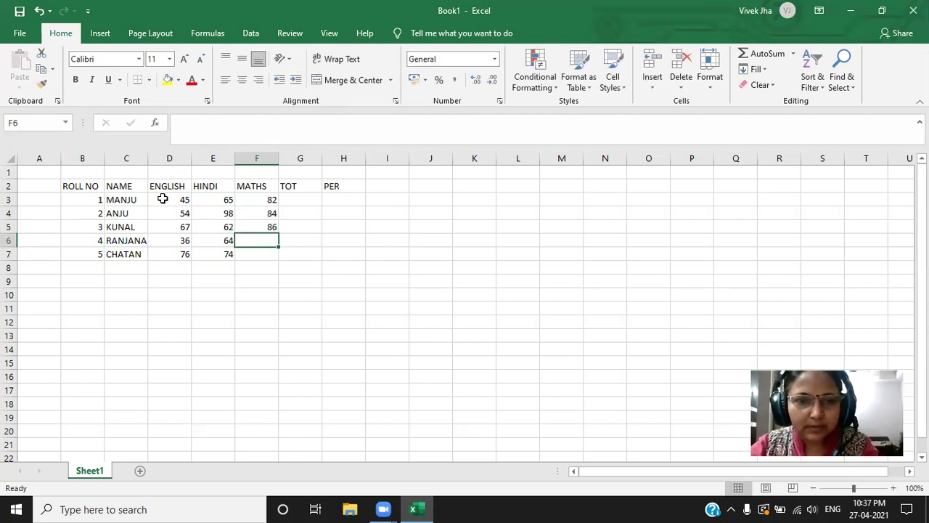
type("90")
key("Return")
type("6")
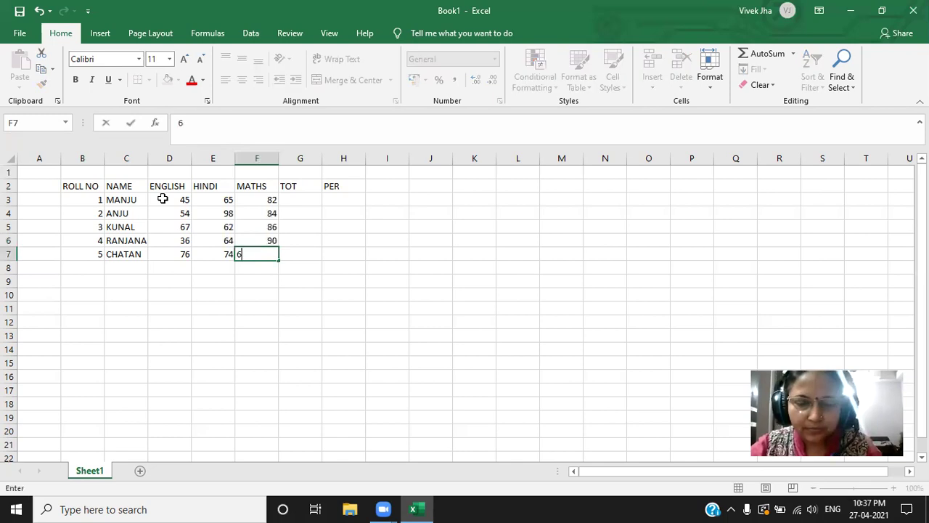
type("5")
key("Up")
key("Up")
key("Up")
key("Up")
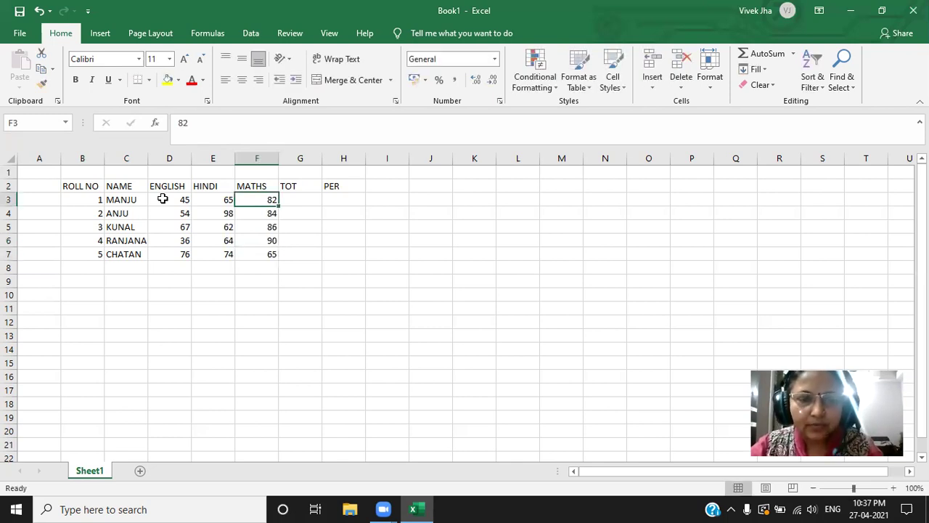
key("Right")
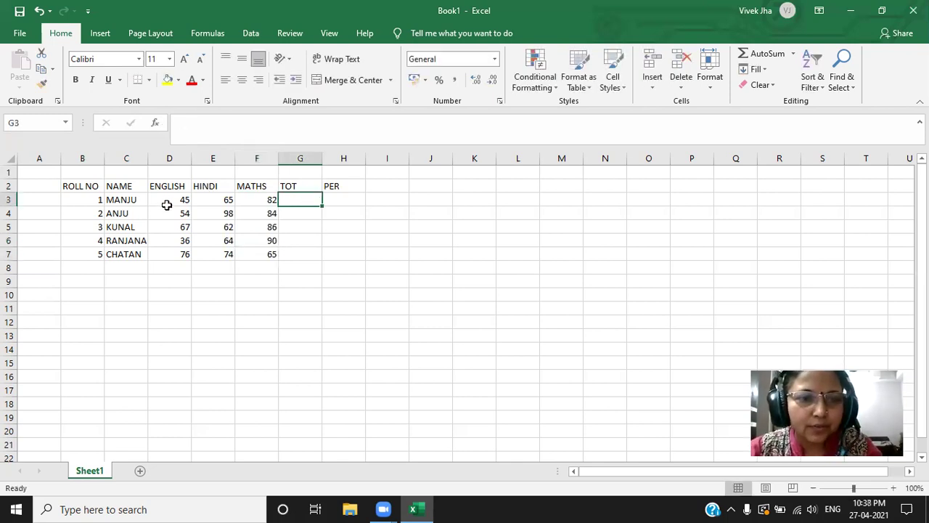
AutoSum D3:G7 so TOT shows 192, 236, 215, 190 and 215.
left_click_drag(166, 205, 305, 254)
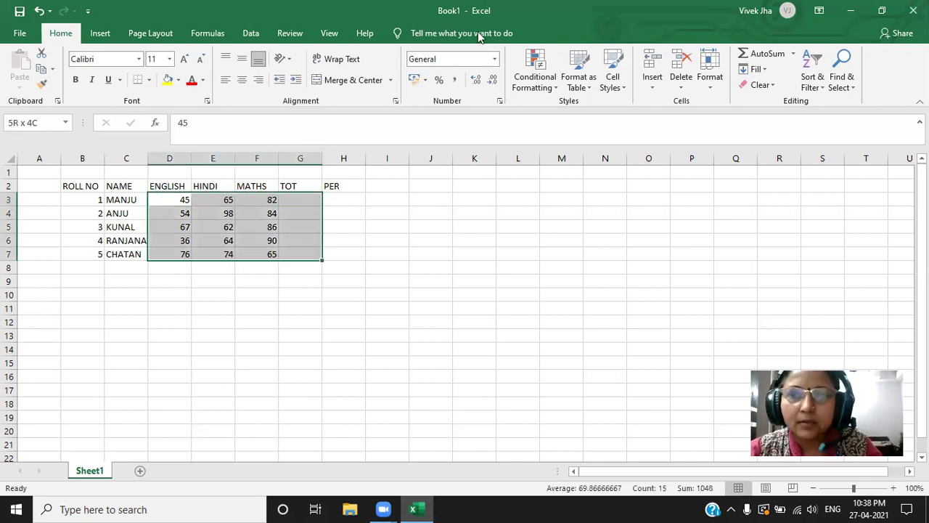
left_click(793, 55)
left_click(781, 73)
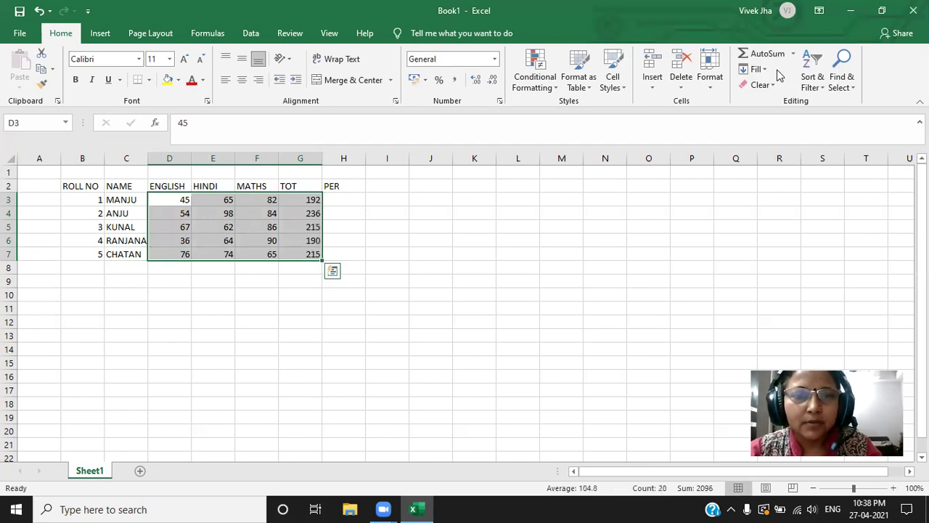
left_click(337, 290)
left_click(347, 201)
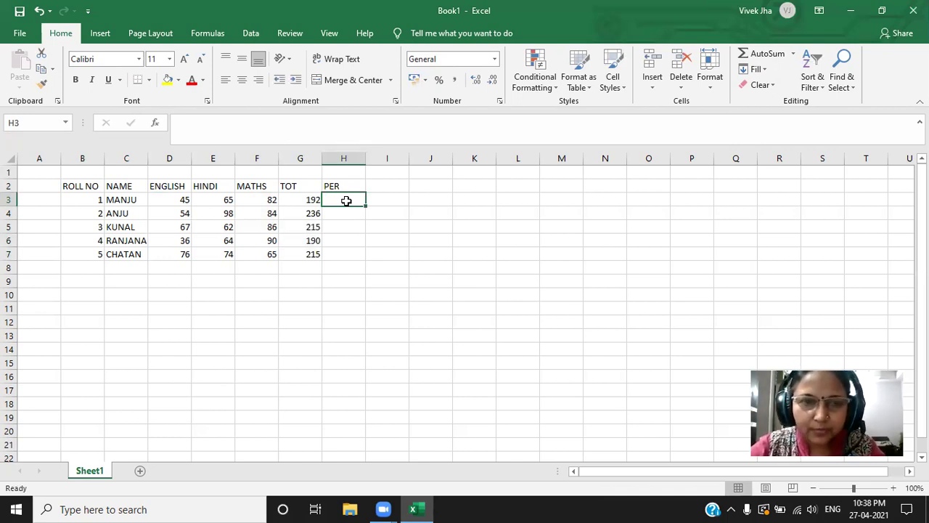
Enter =+G3/3 in H3 and fill it down to H7 for percentages.
type("+")
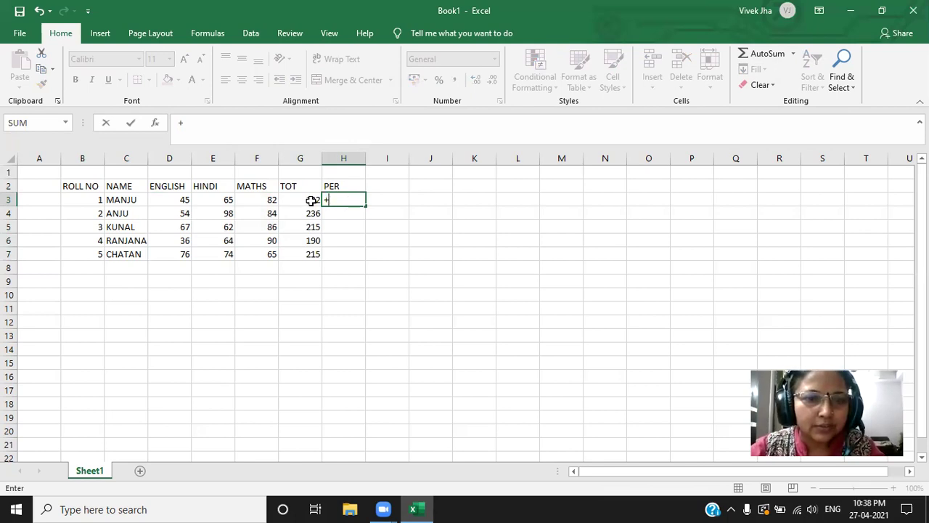
left_click(311, 201)
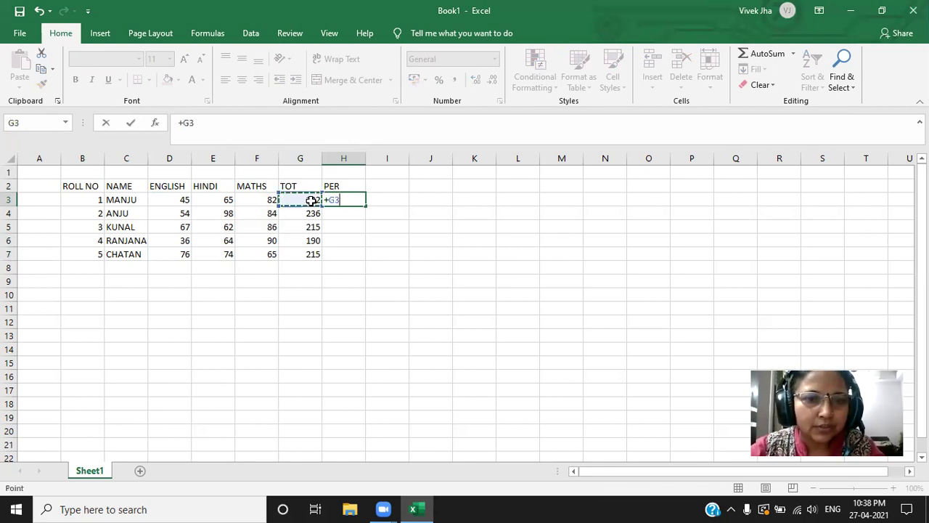
left_click(344, 199)
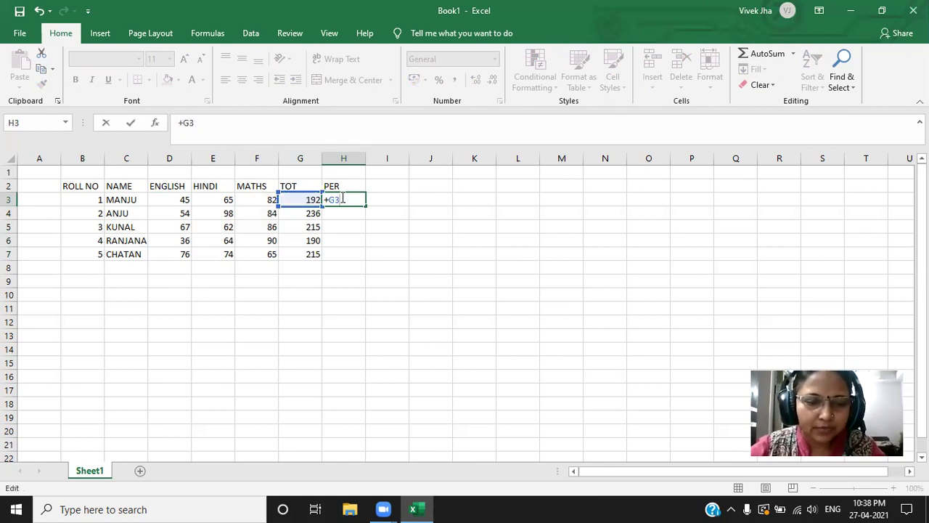
type("/3")
key("Return")
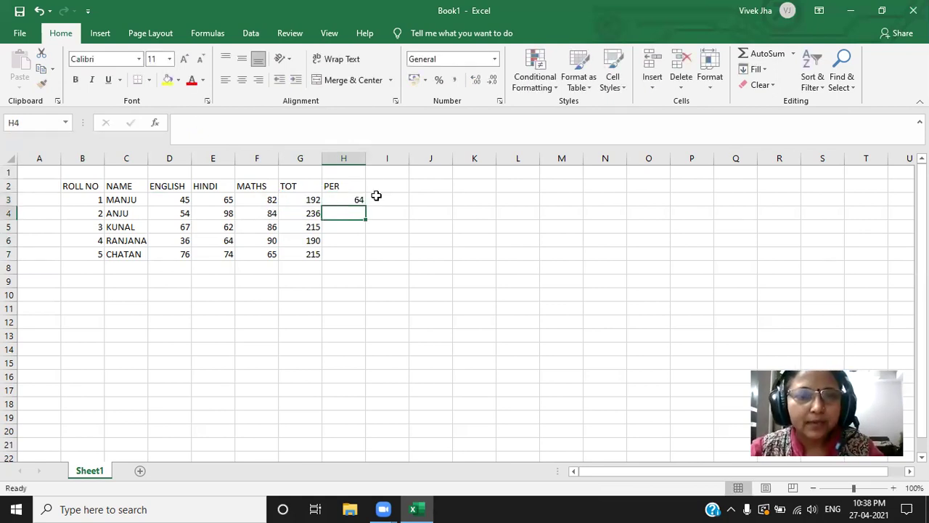
left_click(347, 200)
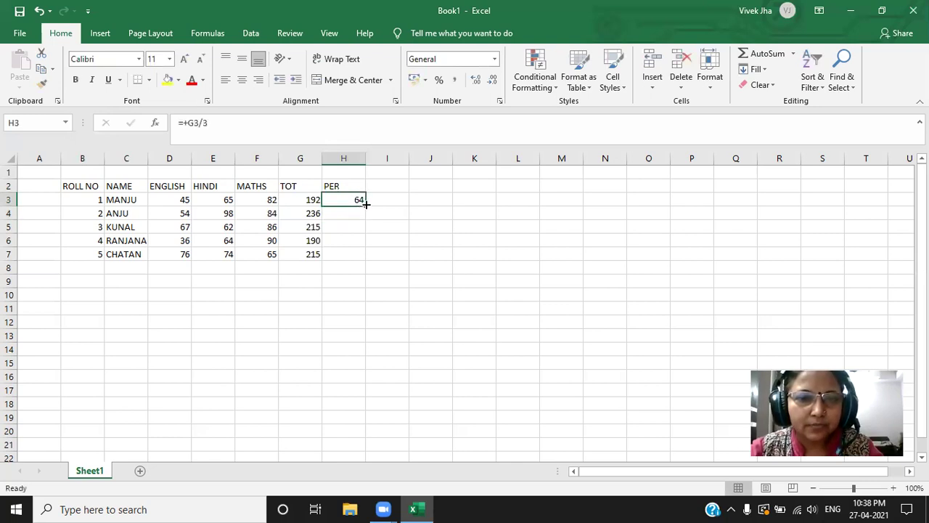
left_click_drag(367, 204, 408, 283)
left_click(421, 282)
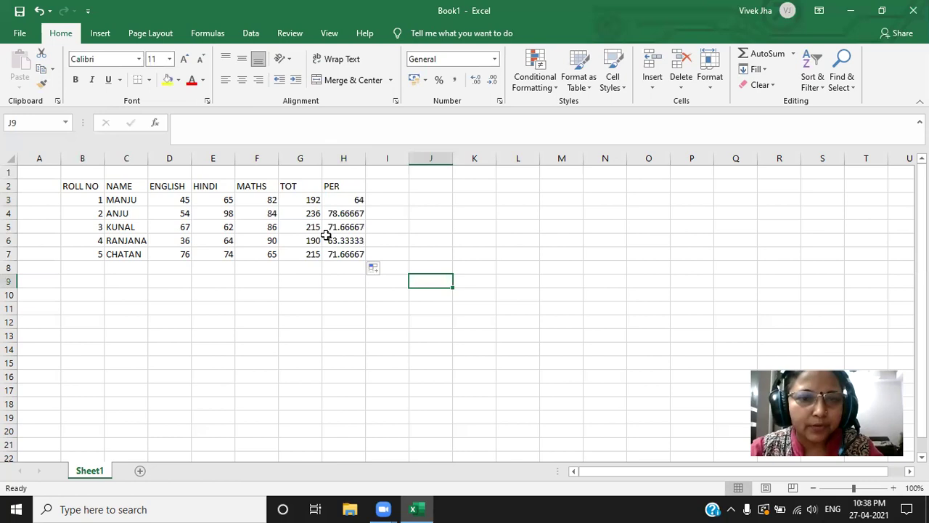
Increase the font of the whole table B2:H7 to 14 point.
left_click_drag(82, 186, 366, 254)
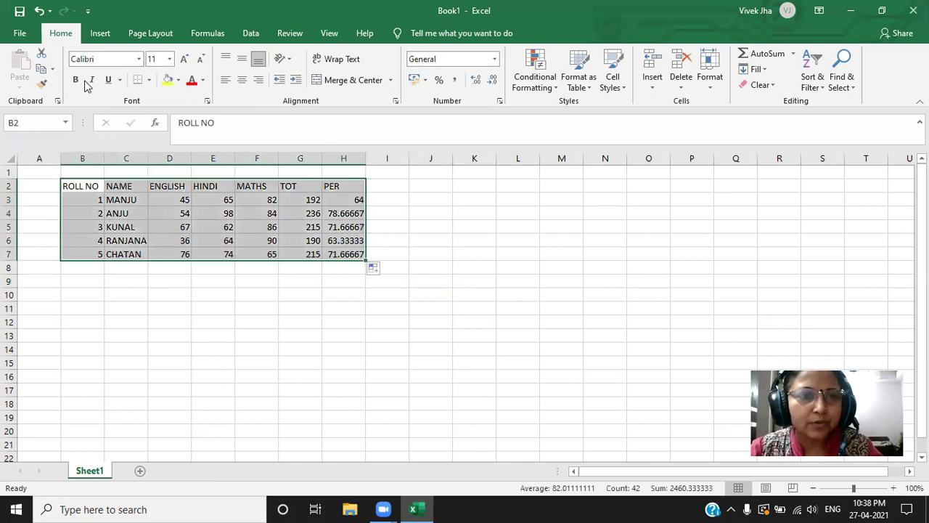
left_click(185, 59)
left_click(185, 60)
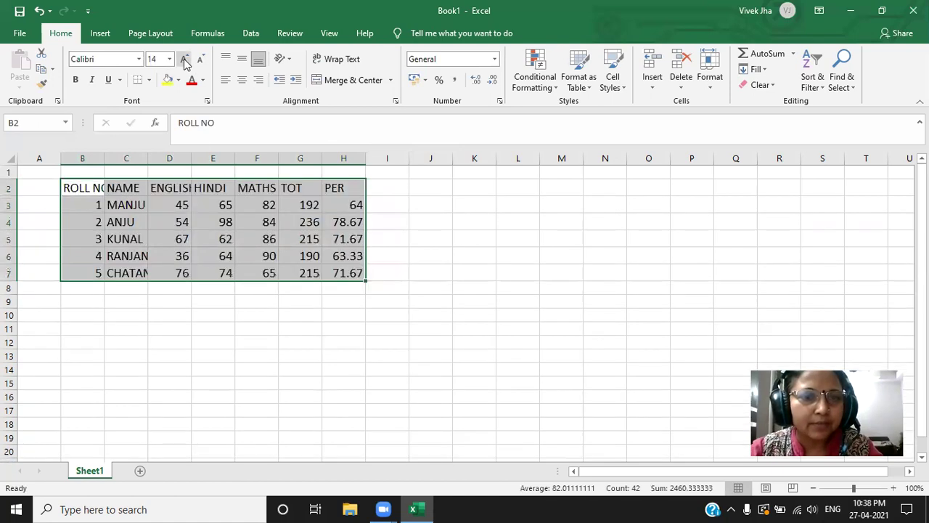
key("Right")
key("Right")
key("Right")
key("Down")
key("Down")
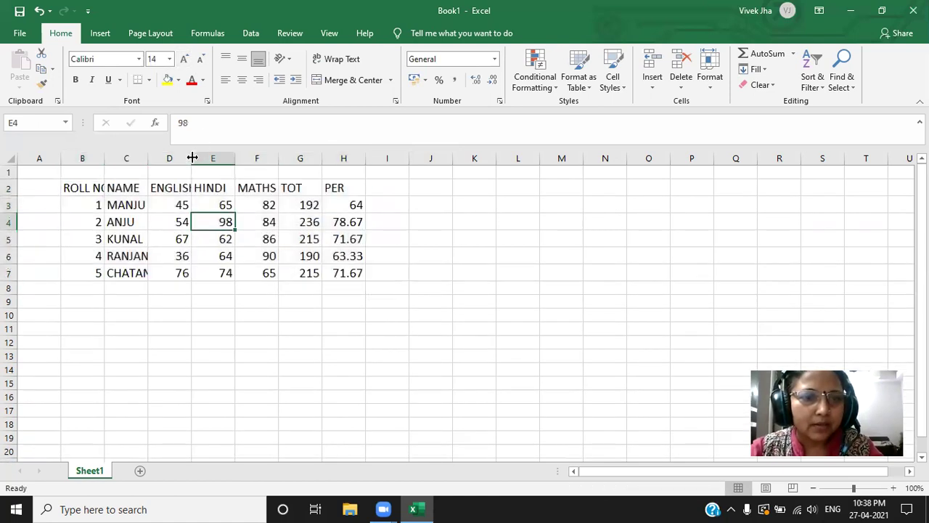
Widen the ENGLISH and ROLL NO columns so their headings show fully.
double_click(208, 153)
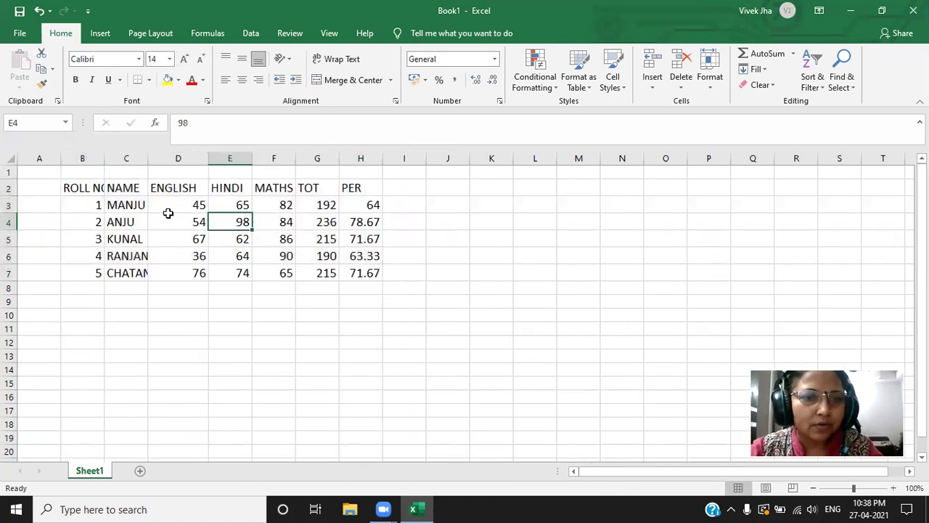
key("Left")
left_click_drag(104, 155, 125, 156)
left_click_drag(68, 189, 365, 196)
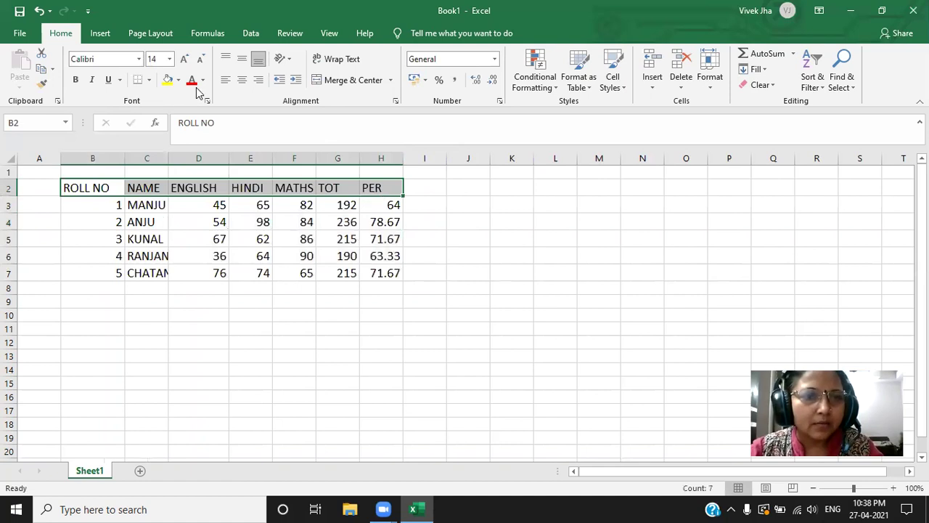
Fill the header row yellow and the student rows B3:H7 orange.
left_click(169, 82)
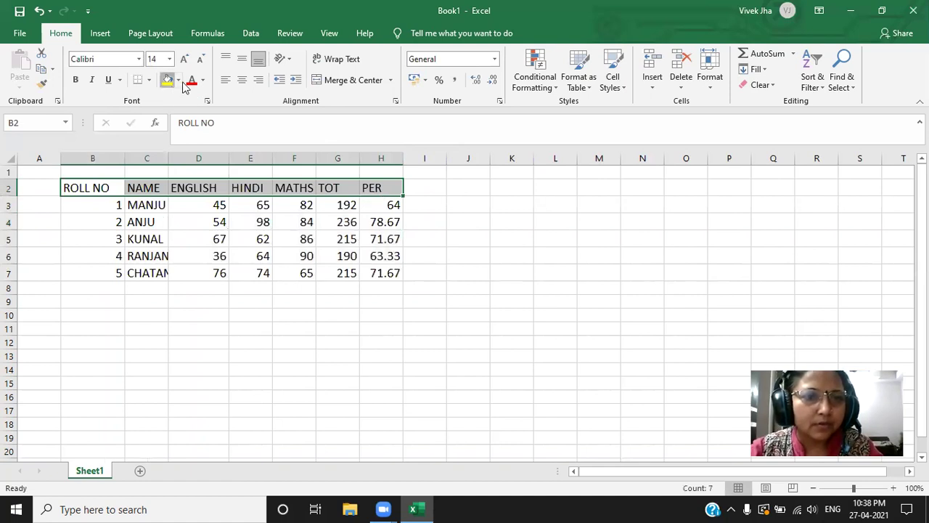
left_click(190, 256)
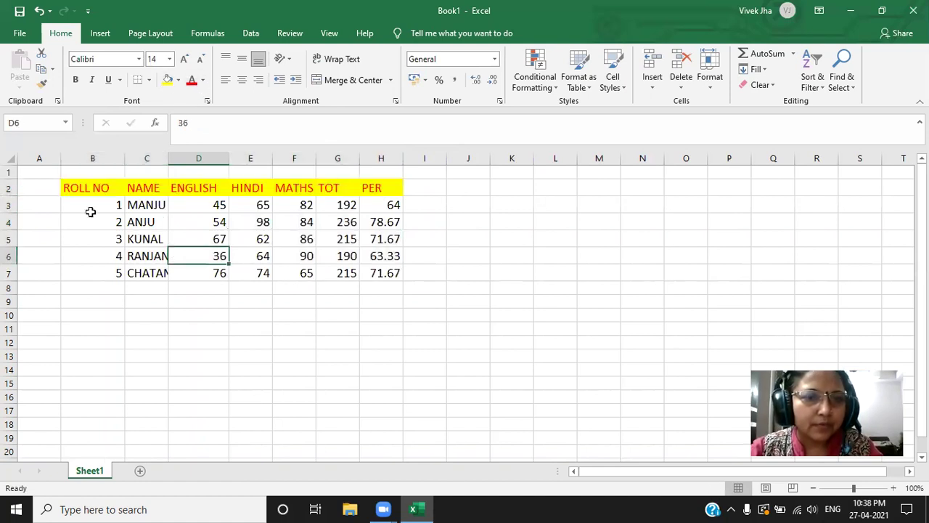
left_click_drag(92, 205, 375, 276)
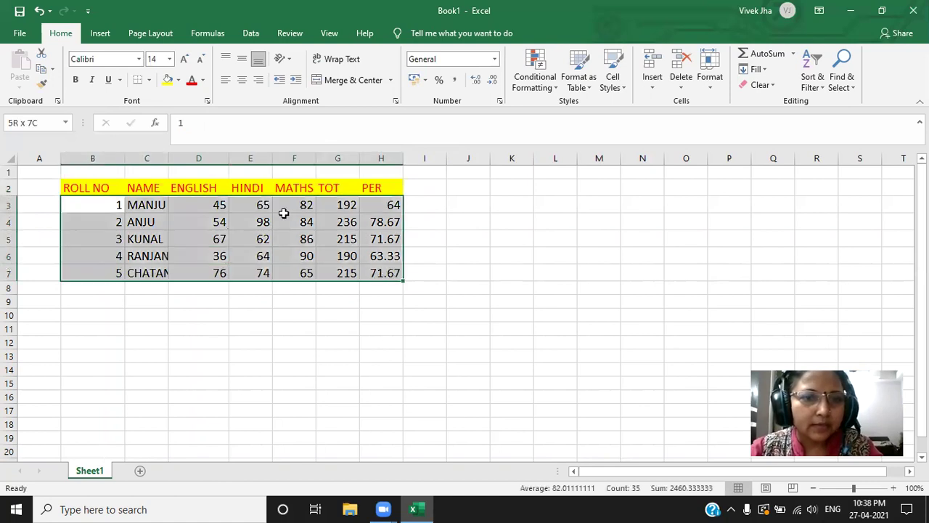
left_click(178, 80)
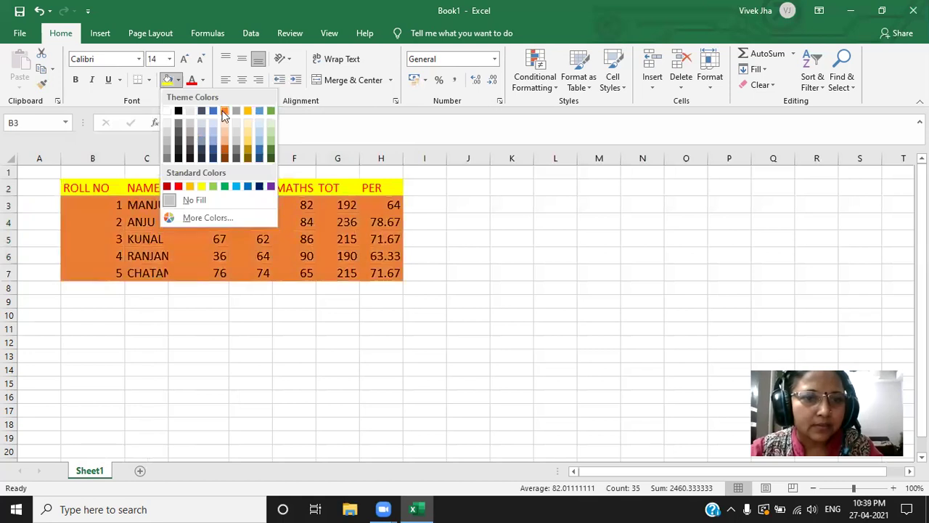
left_click(223, 112)
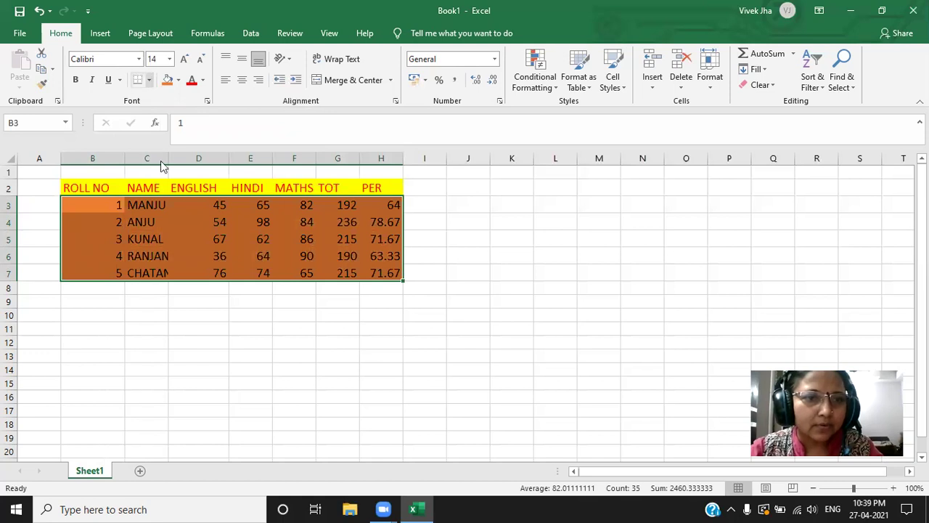
Apply All Borders to the student rows and the header row B2:H2.
left_click(149, 80)
left_click(163, 197)
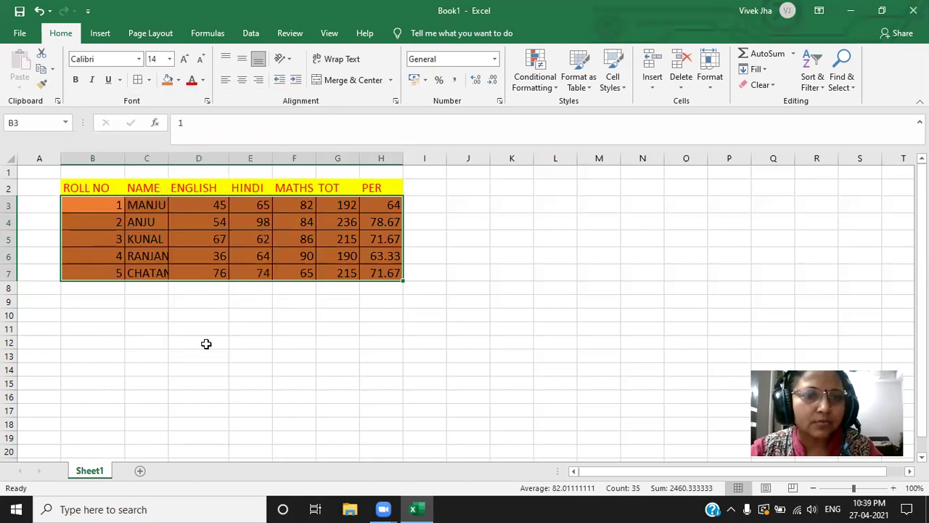
left_click(204, 343)
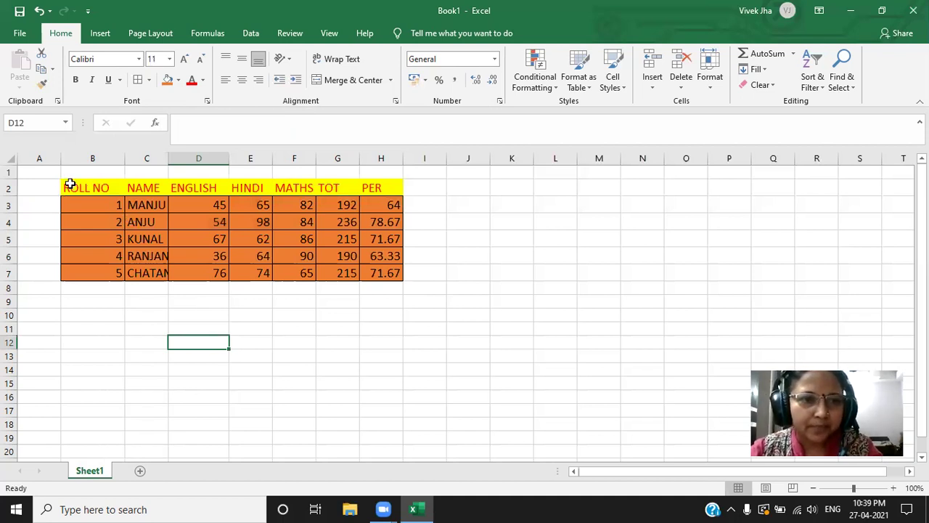
left_click_drag(85, 187, 381, 187)
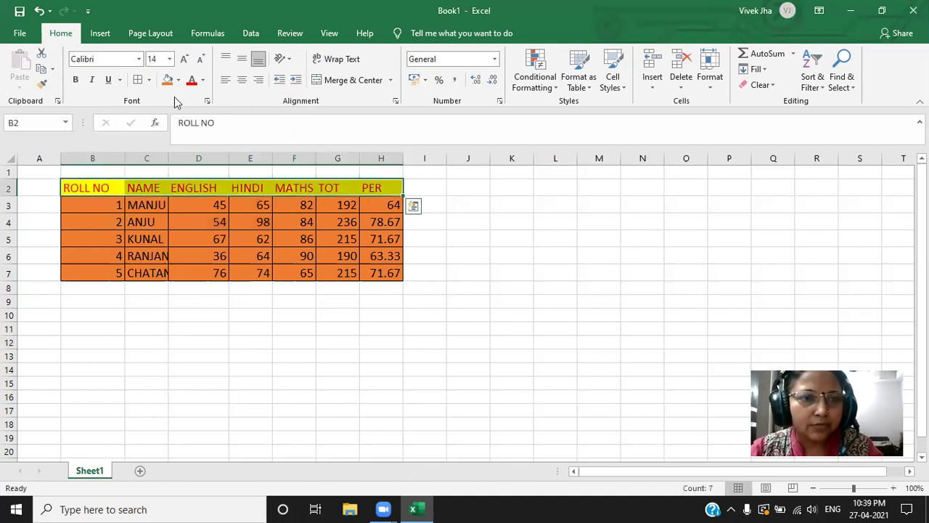
left_click(209, 312)
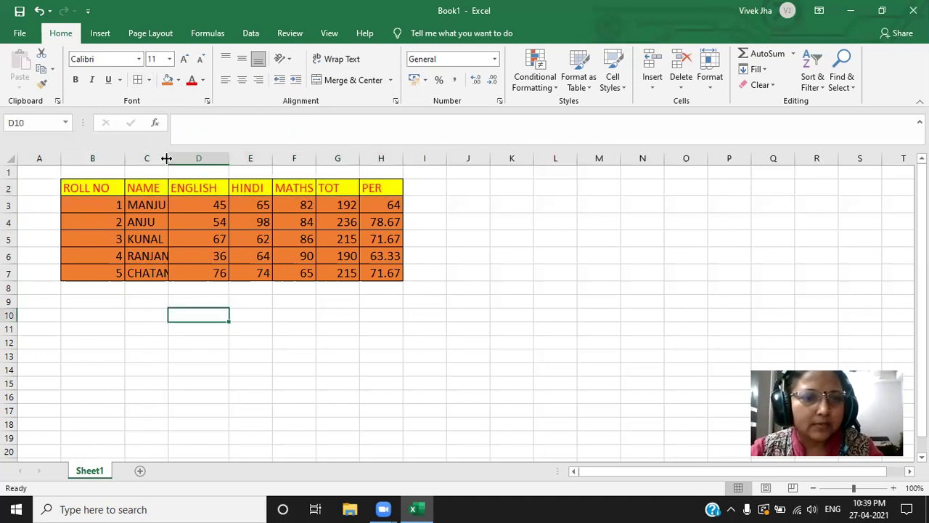
Widen the NAME column and sort the table by NAME A to Z, expanding the selection.
left_click_drag(200, 149, 203, 155)
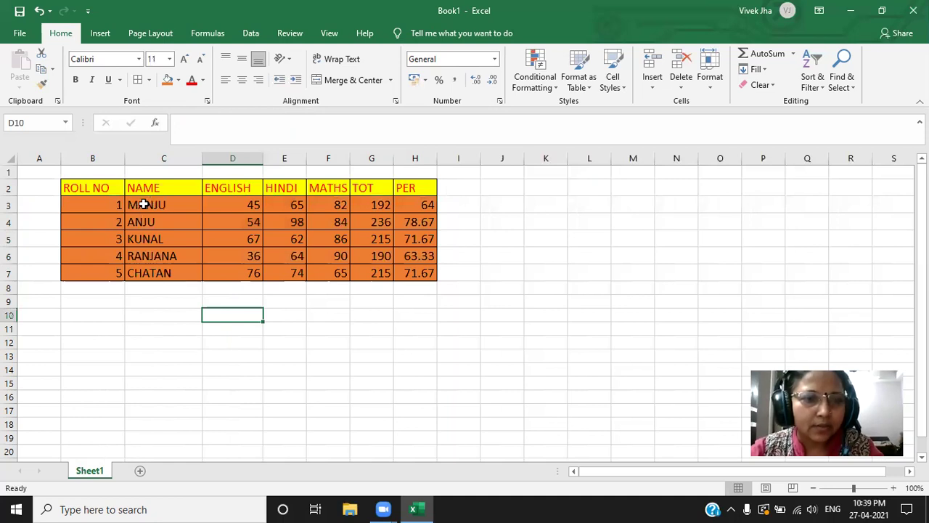
left_click_drag(144, 204, 150, 269)
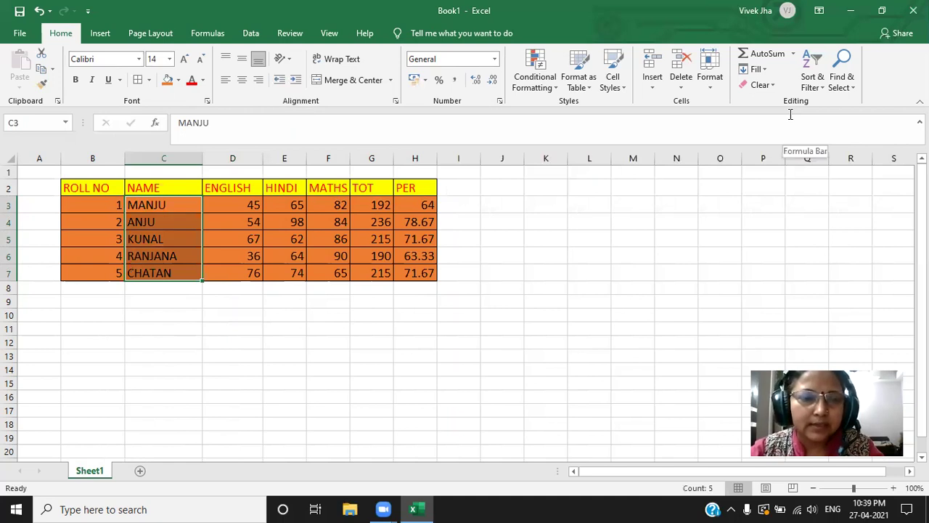
left_click(823, 90)
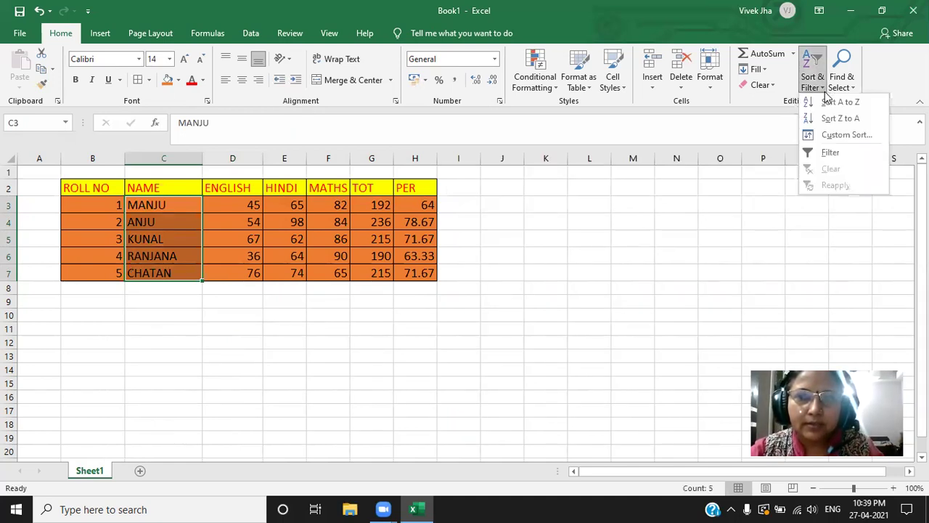
left_click(831, 102)
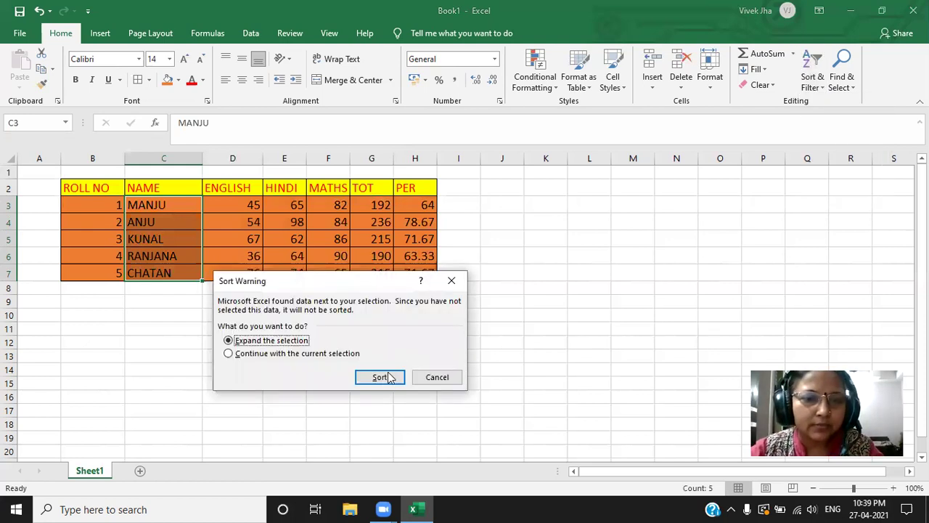
left_click(380, 378)
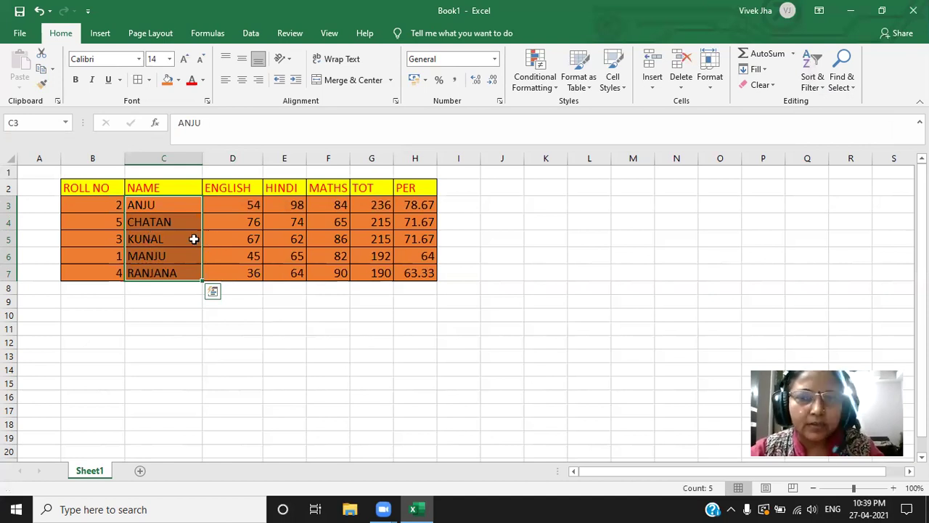
Re-sort the whole table by NAME from Z to A.
left_click(821, 83)
left_click(844, 176)
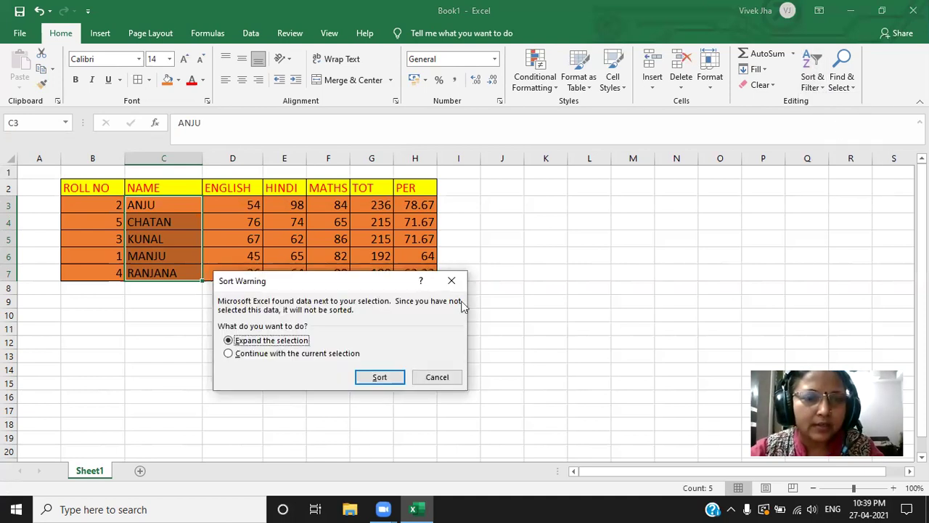
left_click(379, 378)
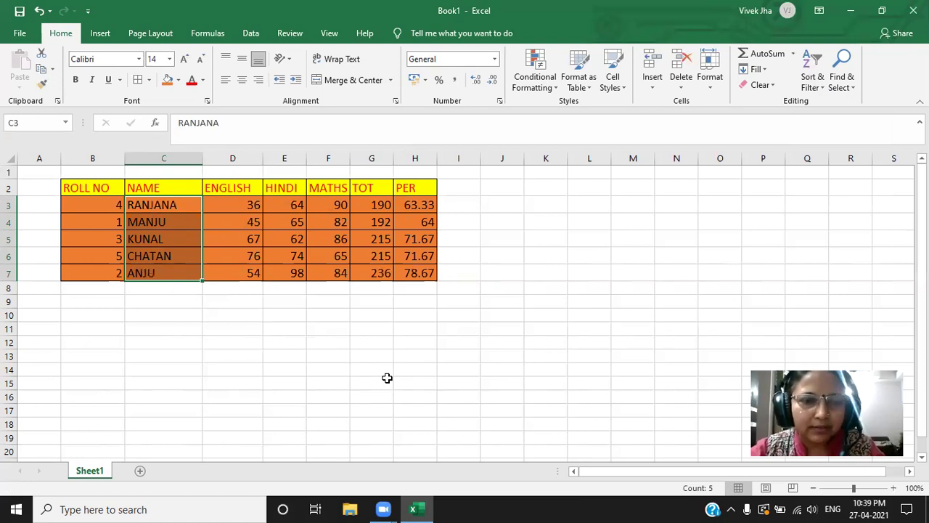
Turn on filter buttons for the table's header row.
left_click(112, 186)
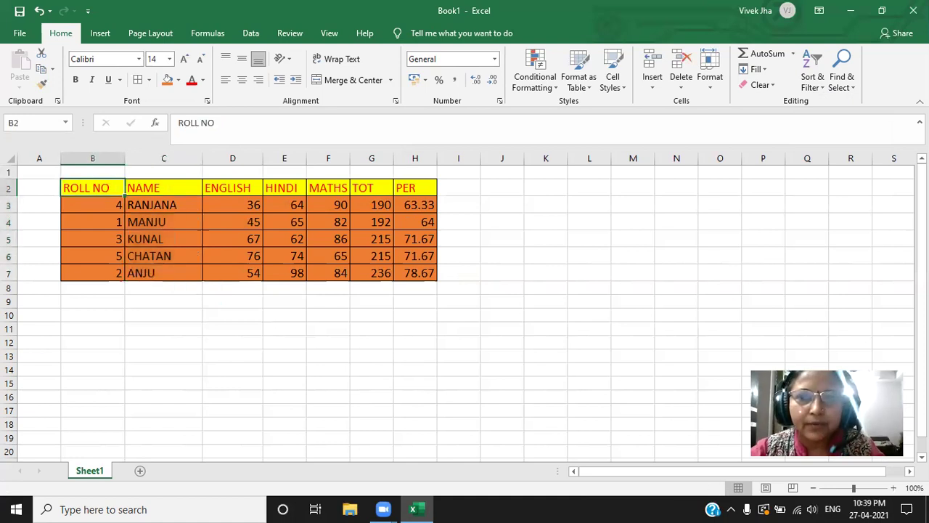
left_click(826, 90)
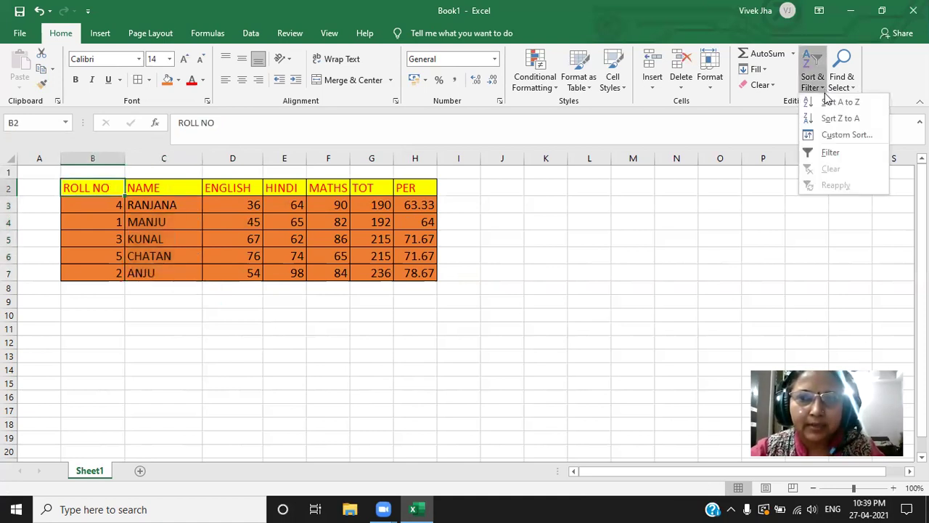
left_click(831, 153)
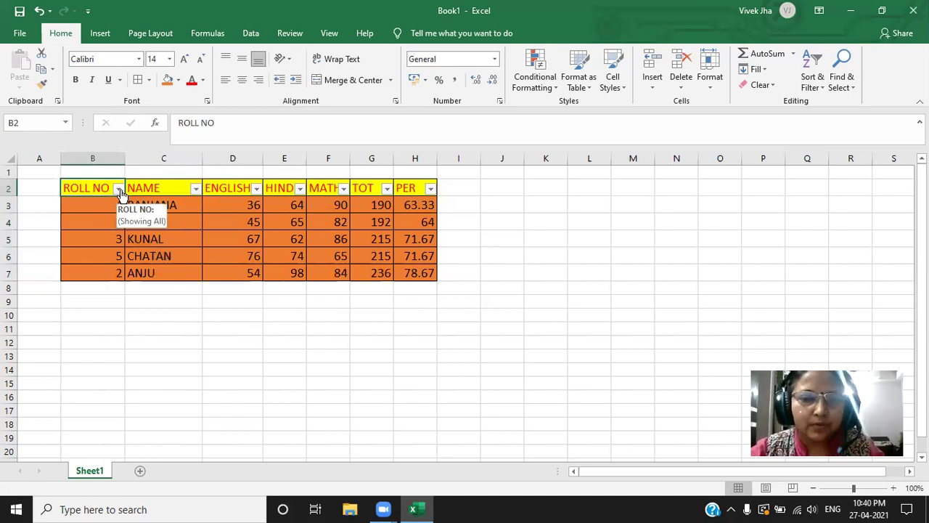
Filter ROLL NO to show only 2 and 4, then undo the filter.
left_click(118, 188)
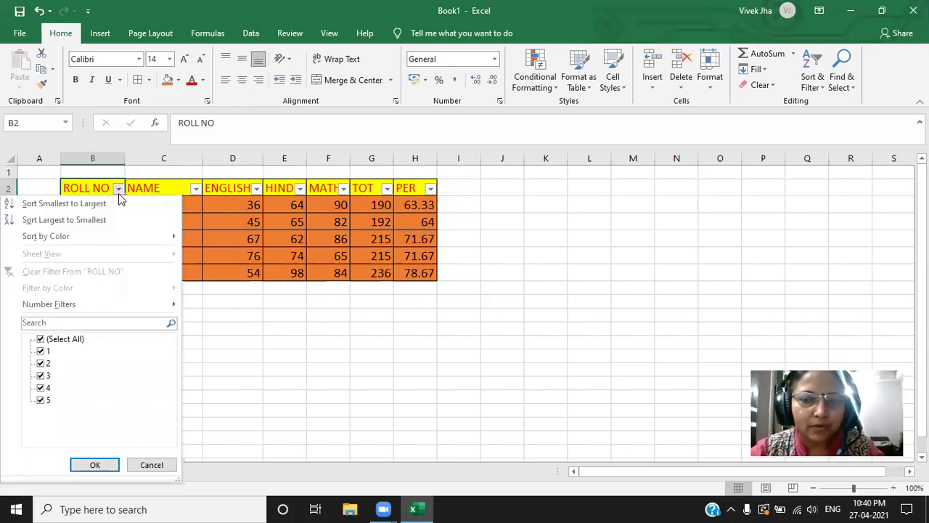
left_click(41, 339)
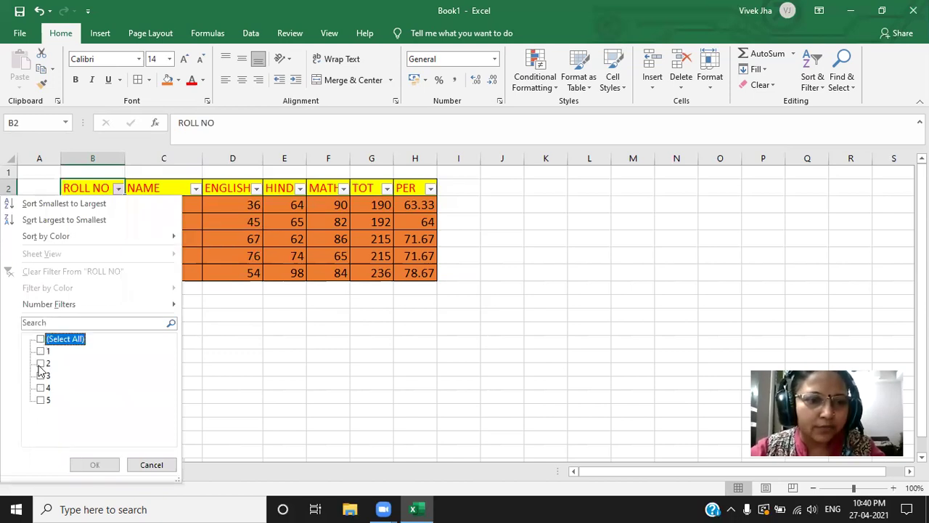
left_click(40, 366)
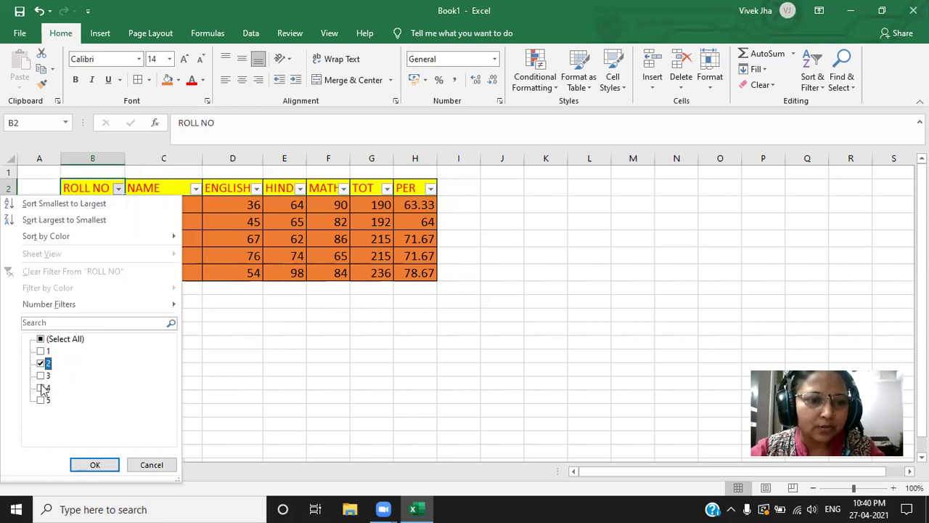
left_click(41, 388)
left_click(96, 465)
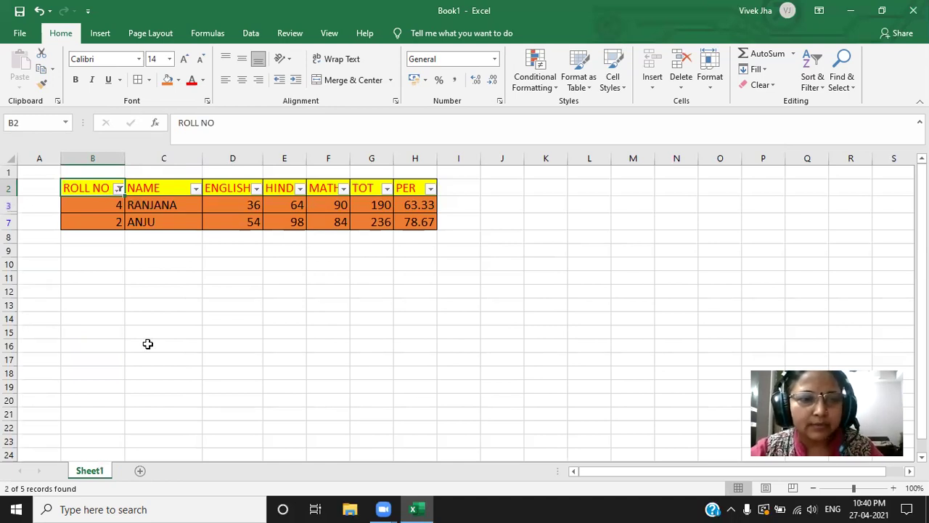
key("ctrl+z")
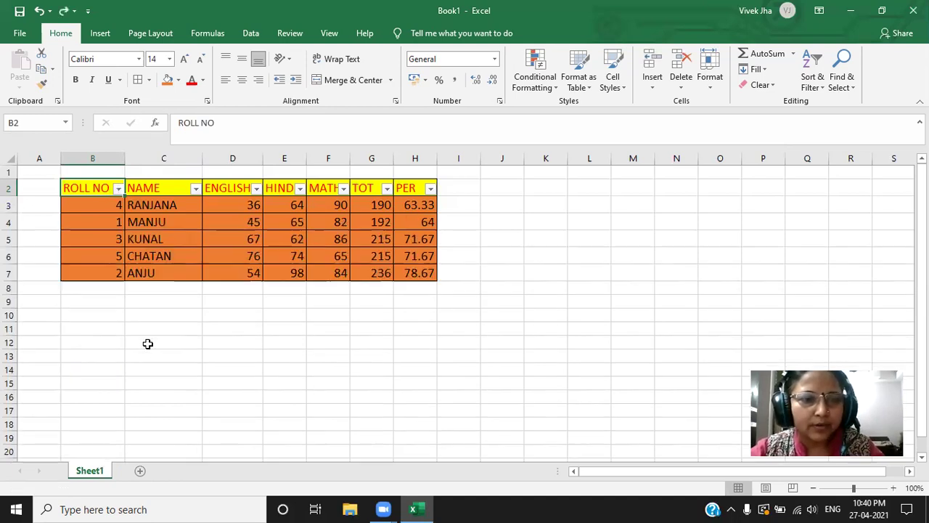
Filter NAME to show only MANJU, then undo the filter.
left_click(195, 188)
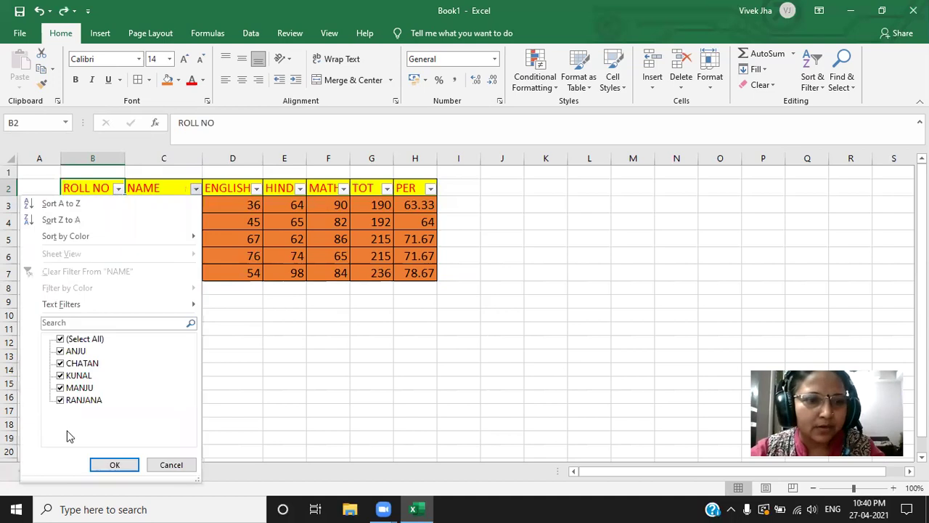
left_click(60, 339)
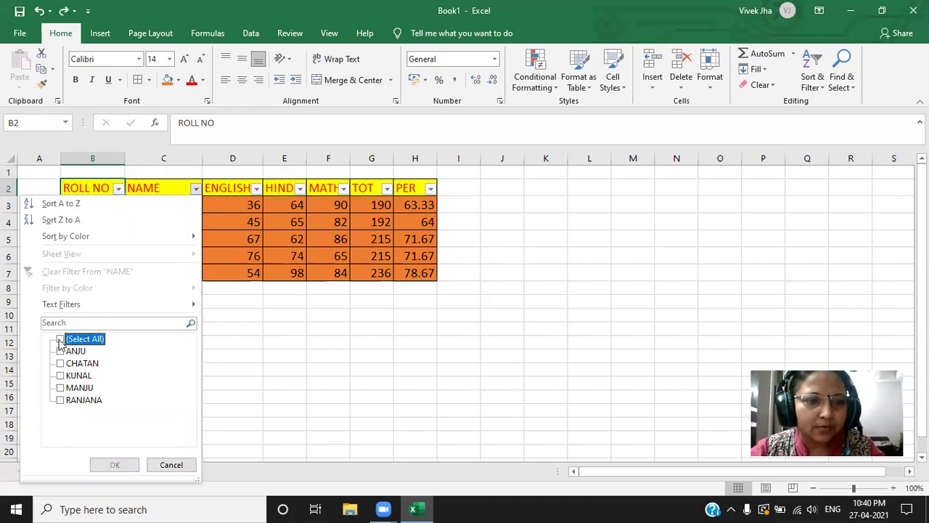
left_click(61, 388)
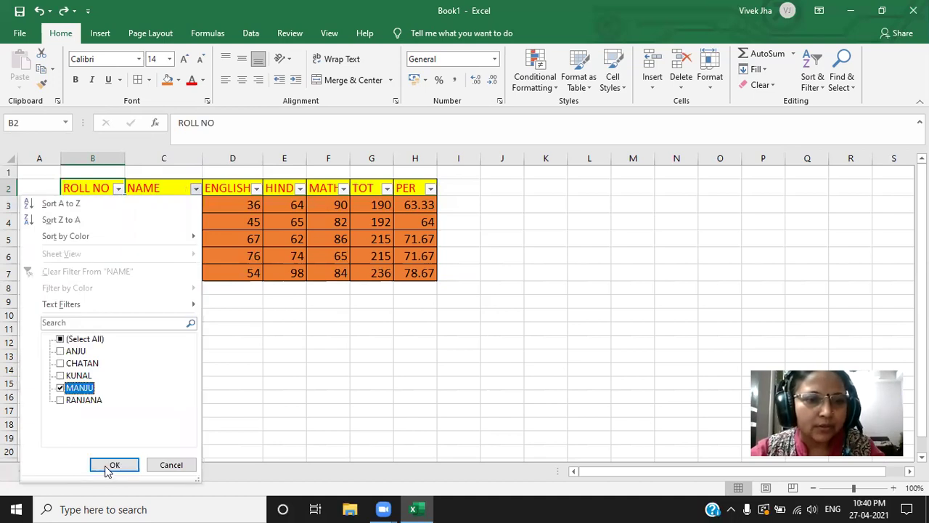
left_click(114, 465)
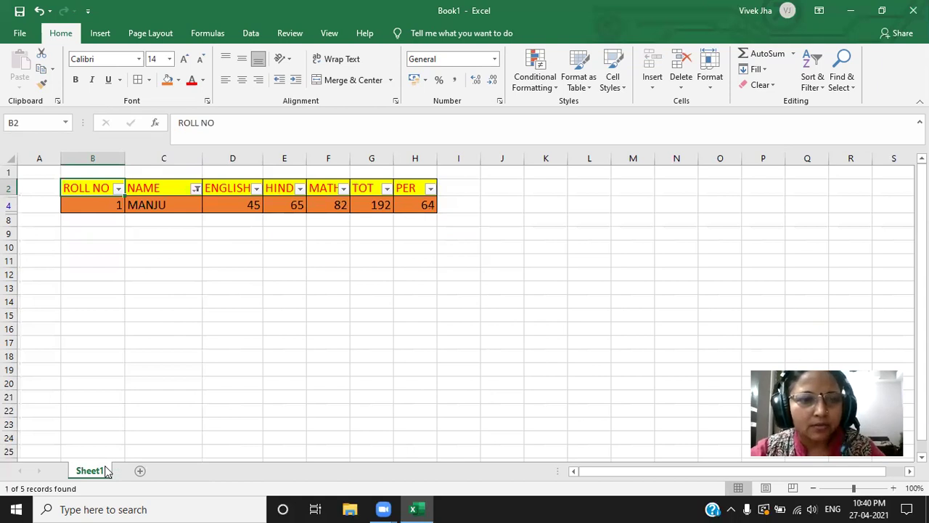
key("ctrl+z")
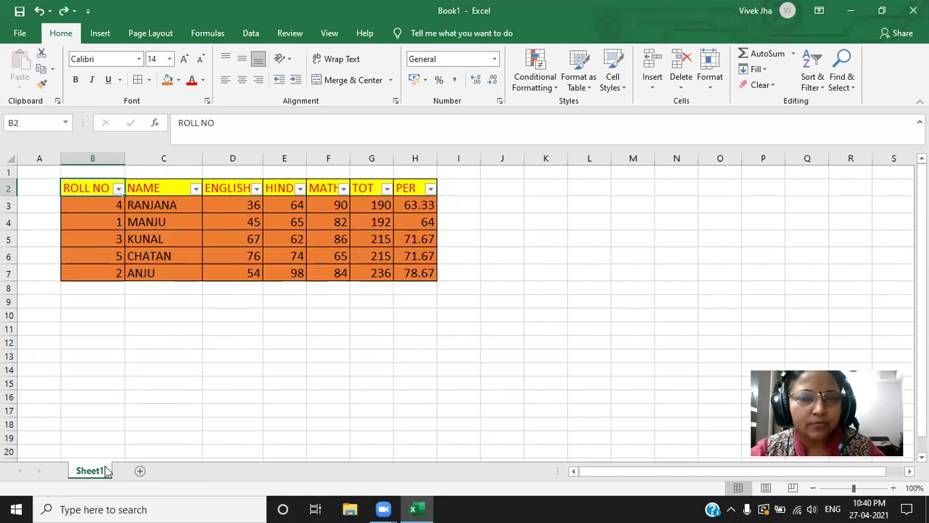
left_click(256, 189)
mouse_move(180, 308)
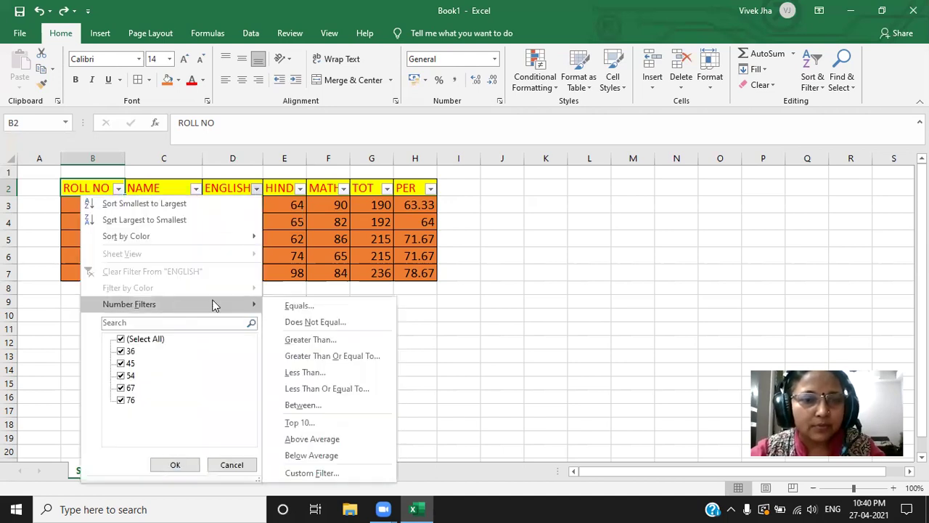
left_click(329, 345)
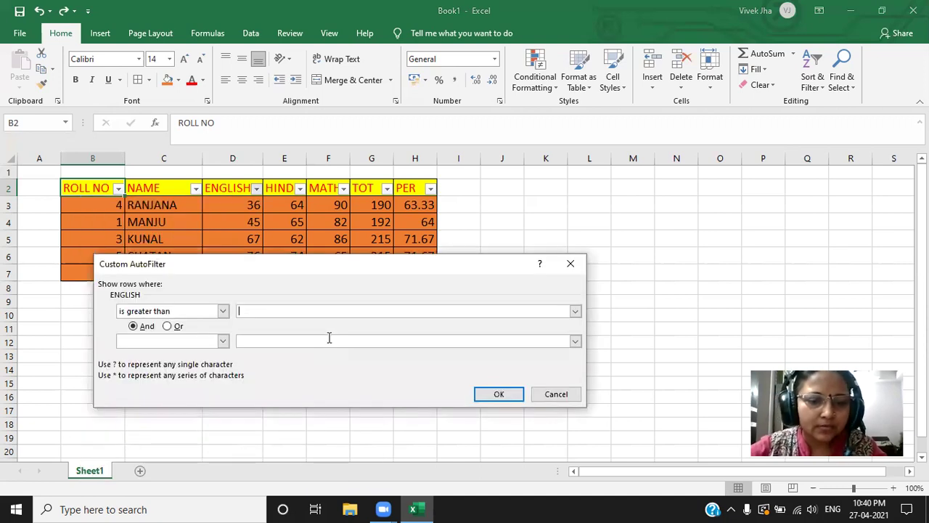
type("7")
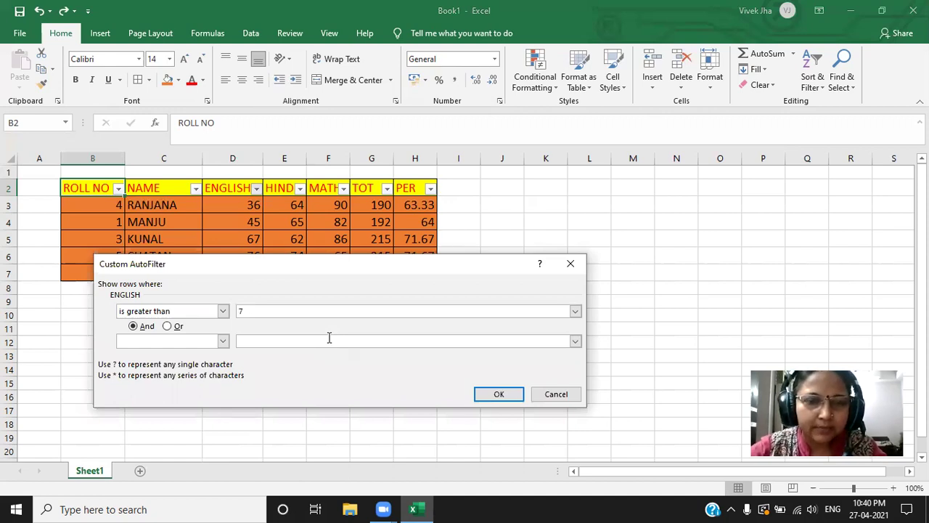
type("0")
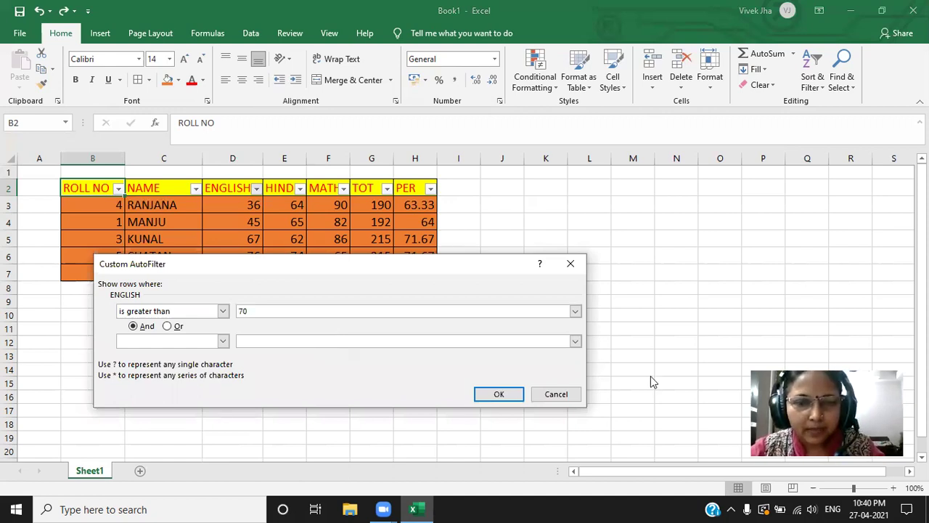
left_click(501, 394)
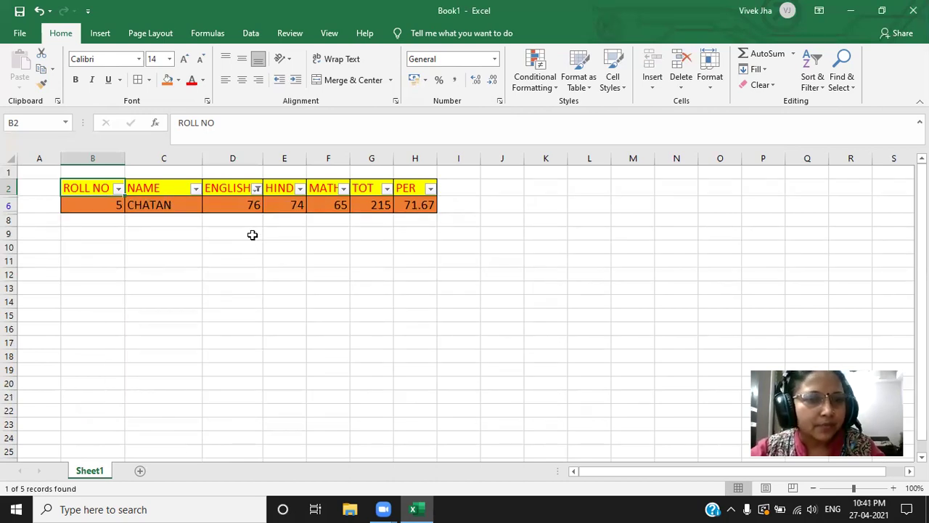
key("ctrl+z")
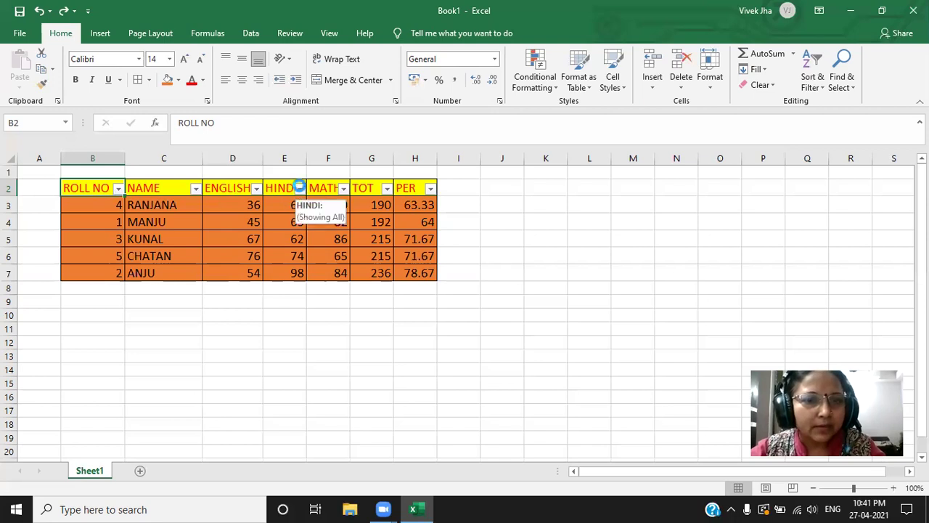
Apply a HINDI Number Filter of Greater Than 90, leaving only ANJU's row.
left_click(299, 189)
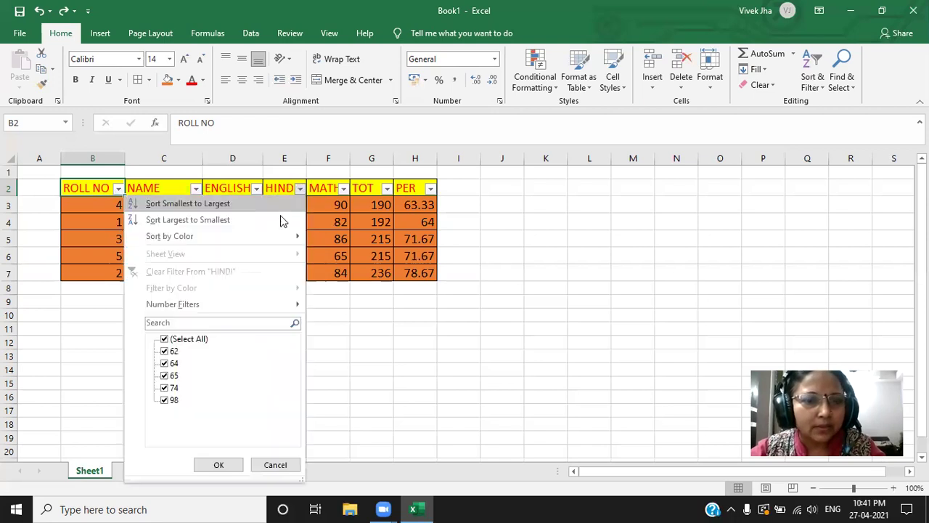
left_click(204, 305)
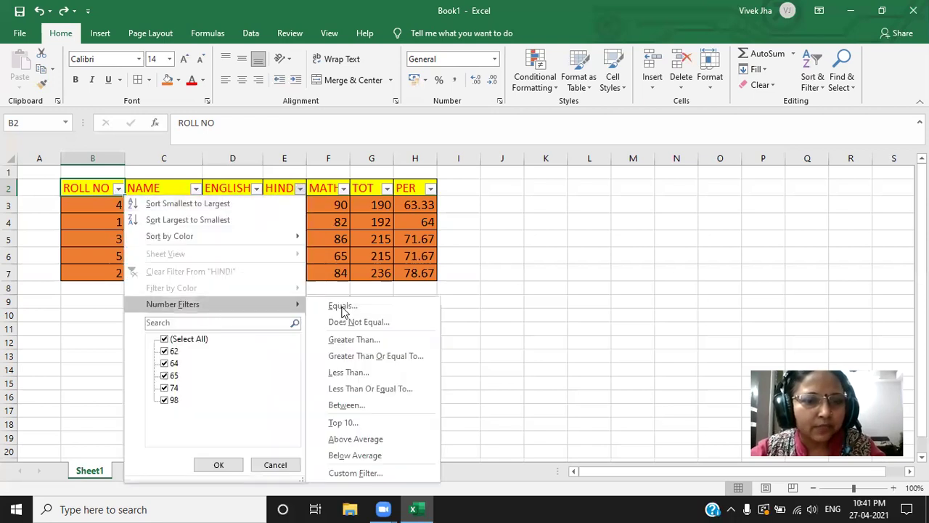
left_click(367, 341)
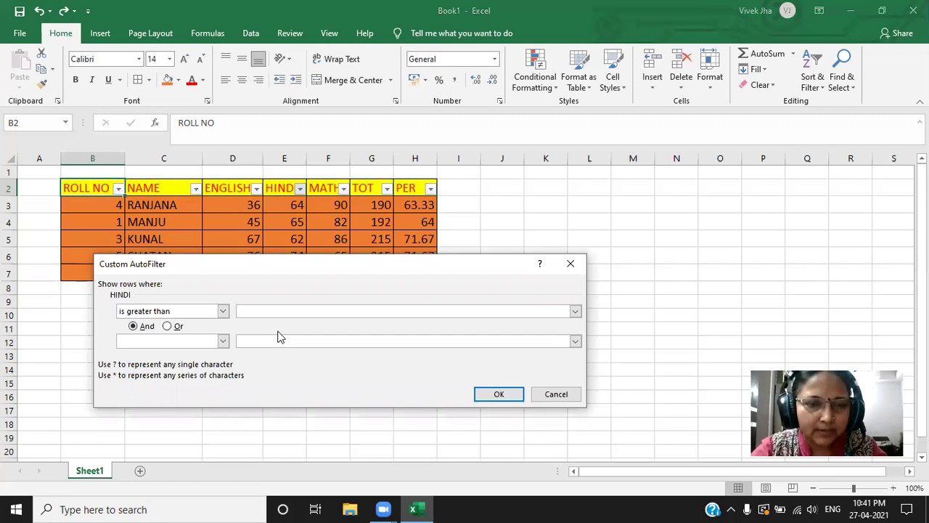
type("90")
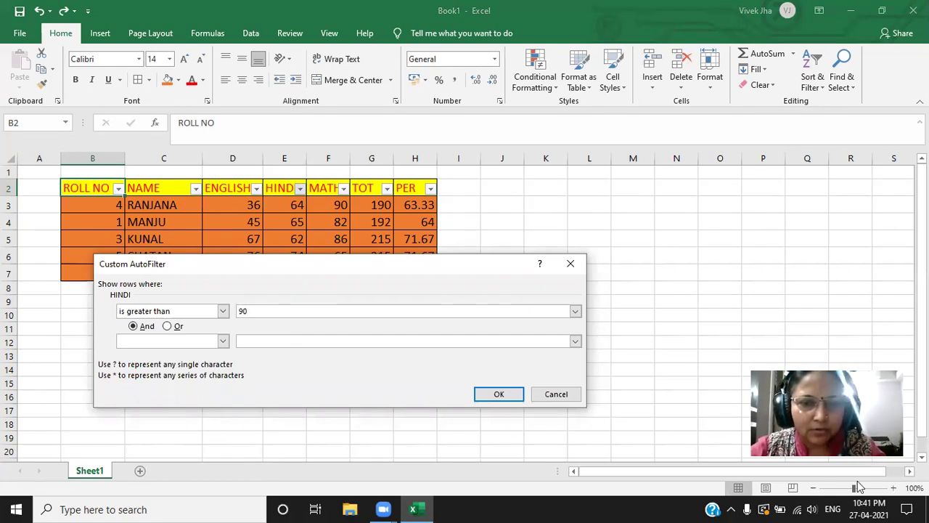
left_click(499, 394)
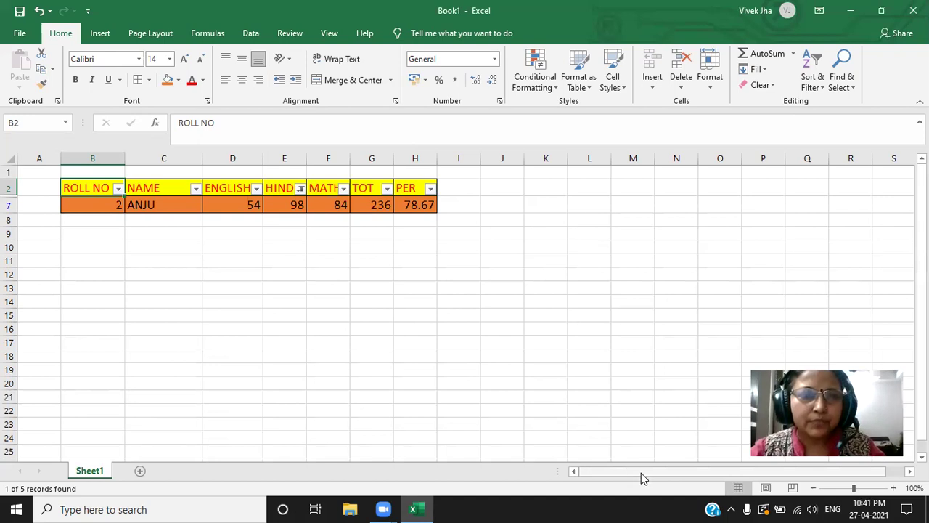
left_click(385, 507)
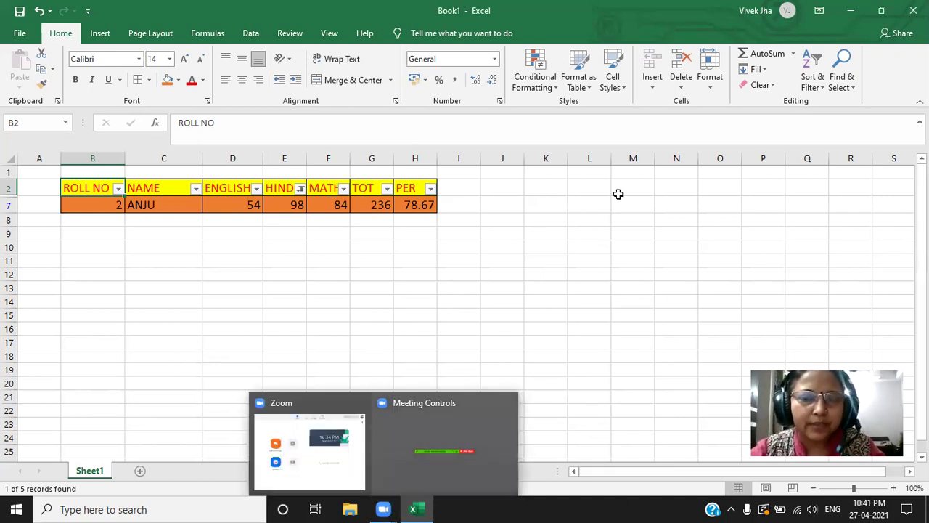